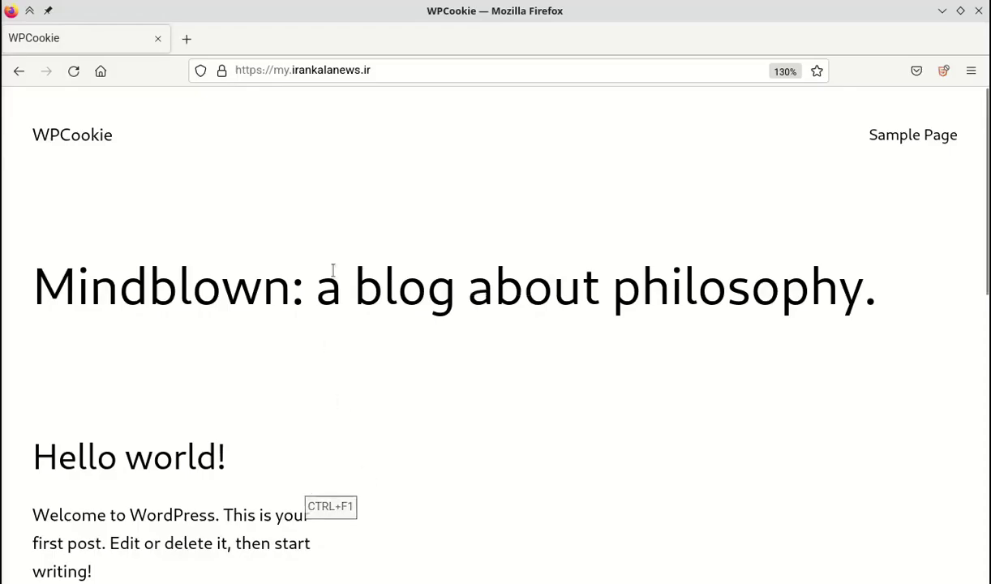
Try loading the site's default /wp-admin login address.
click(468, 78)
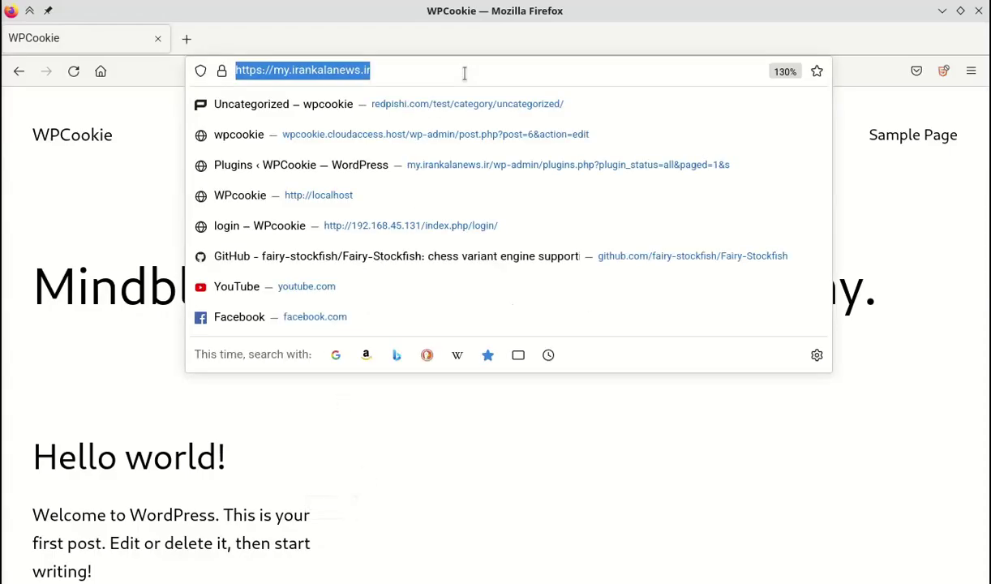
key(End)
text(/wp)
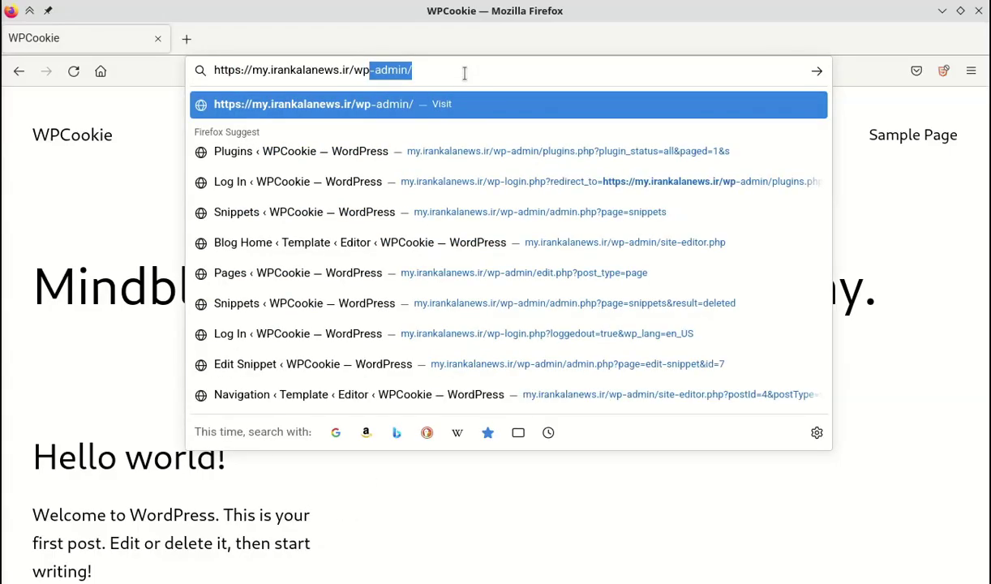
key(End)
key(Return)
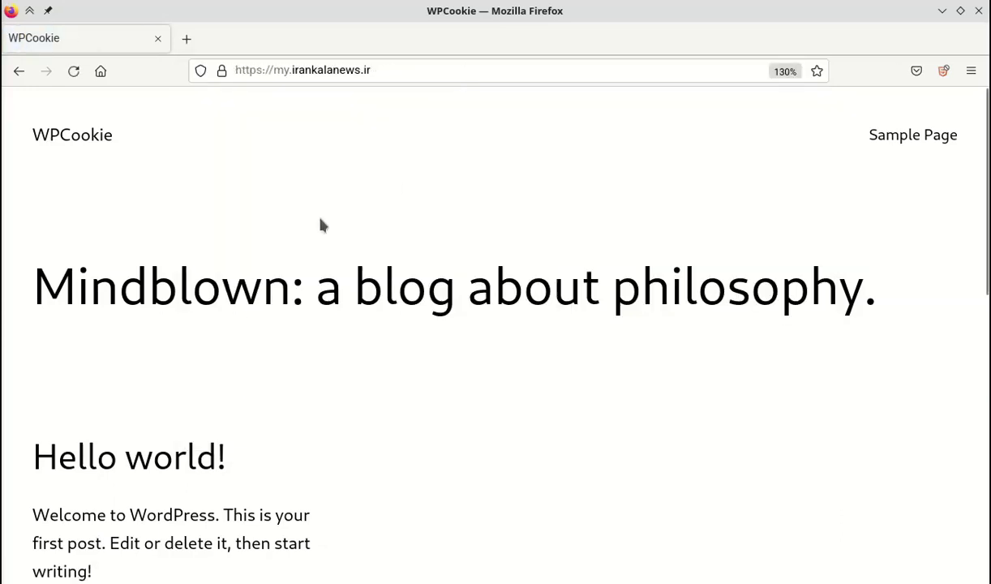
Load the site's /my-secret-login-page/ address instead.
click(416, 69)
click(417, 68)
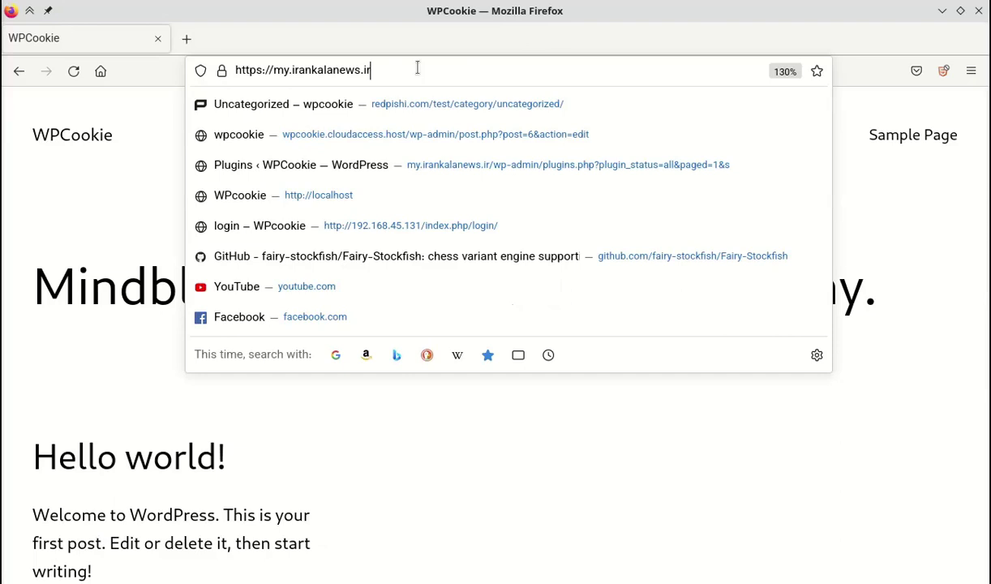
text(/my)
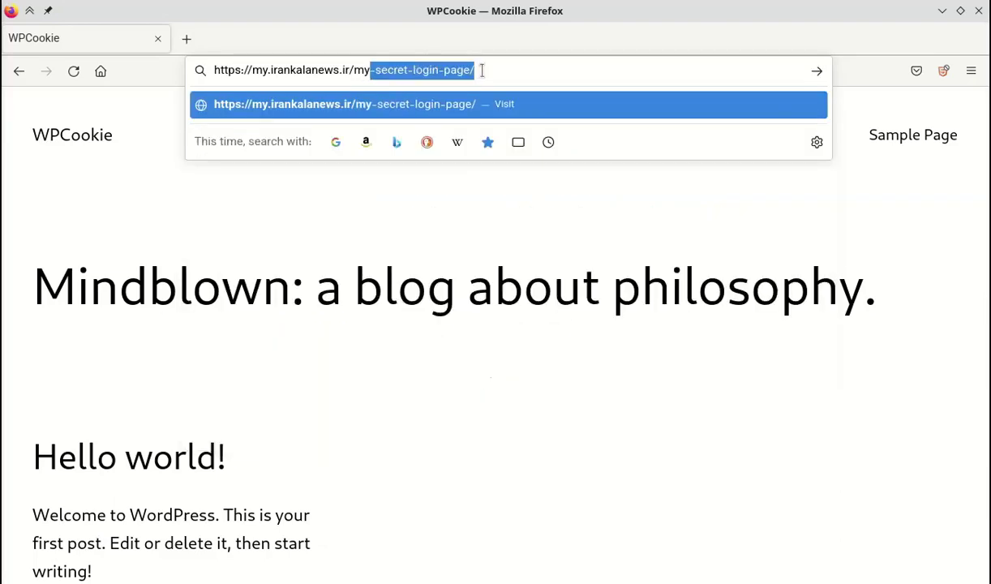
key(End)
key(Return)
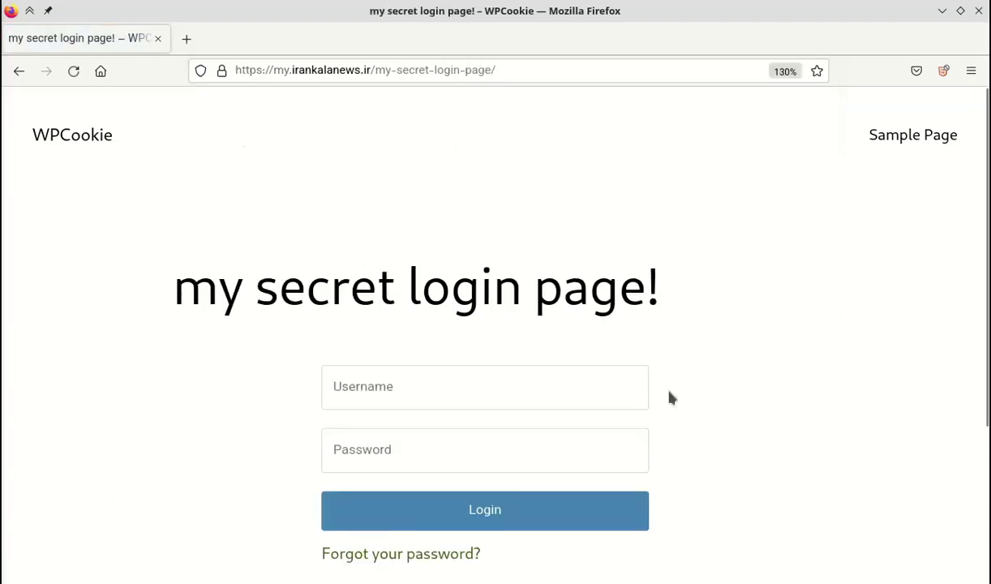
Submit the secret login form with the unregistered username 123 and a password.
scroll(832, 427, down, 2)
scroll(932, 349, up, 1)
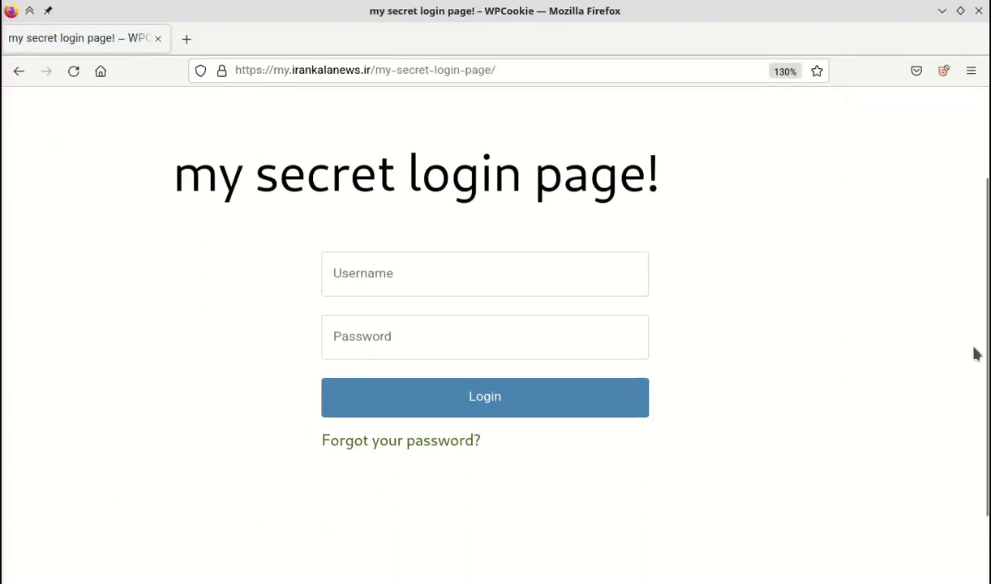
click(559, 280)
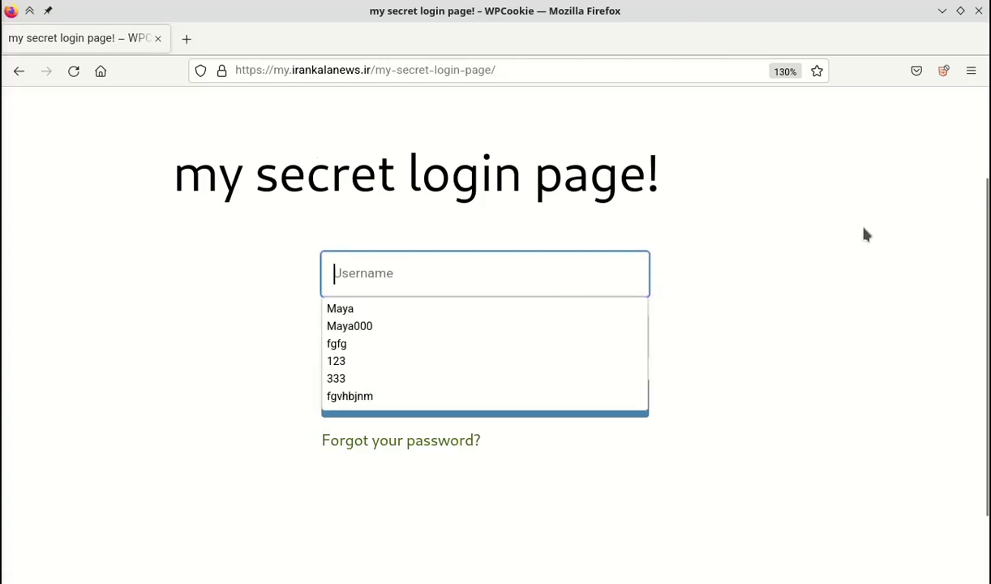
text(123)
key(Tab)
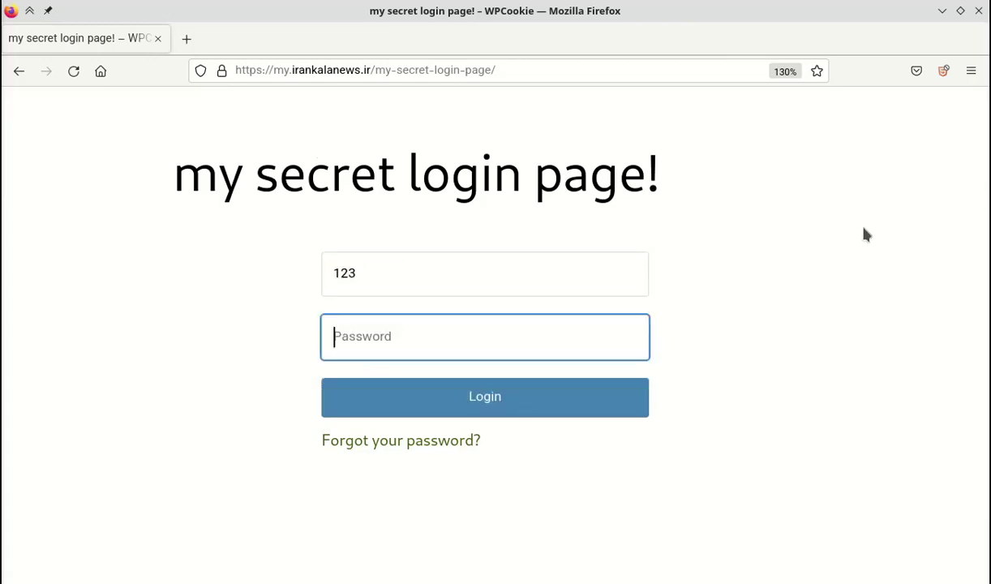
text(123)
click(632, 397)
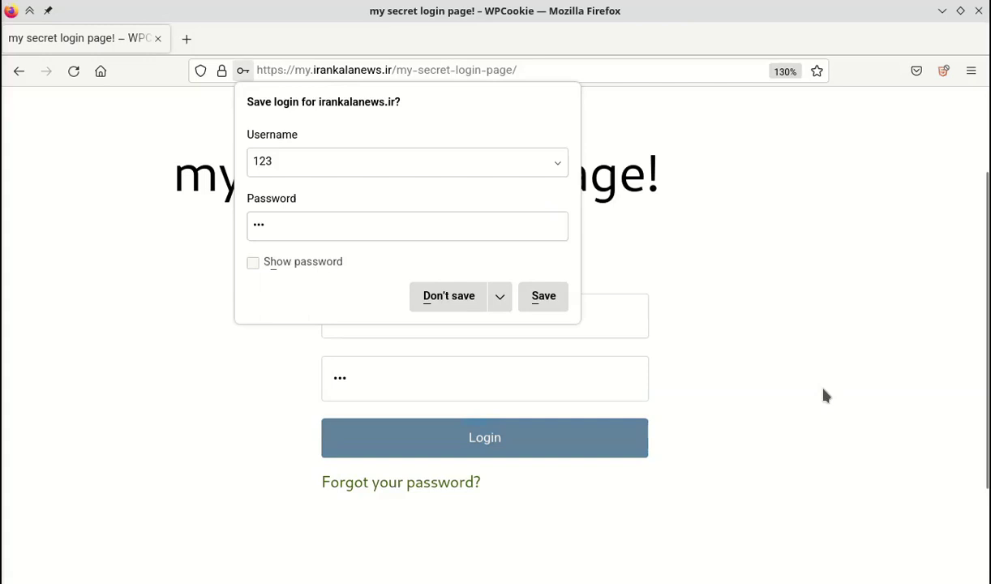
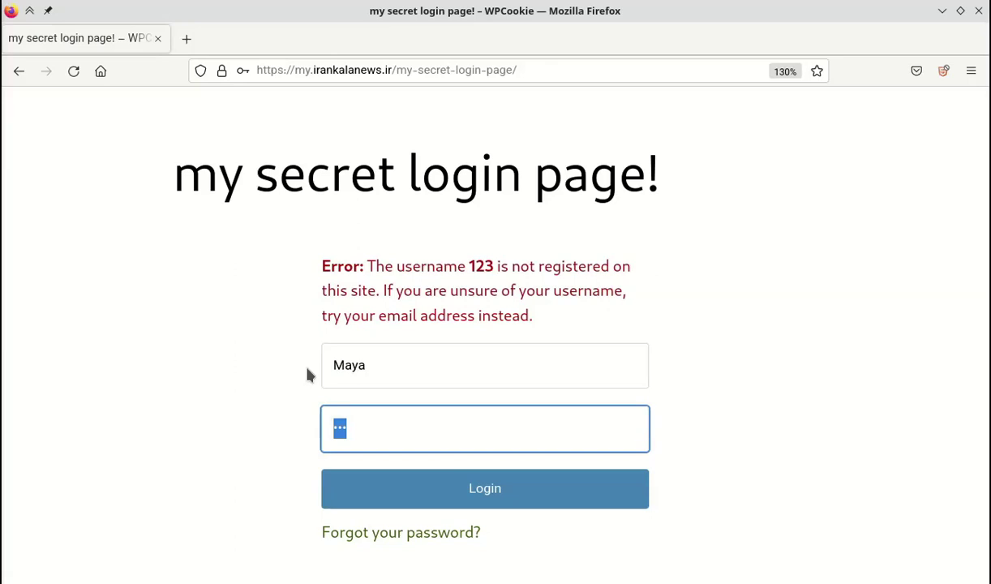
Enter the account password in the secret login page's Password field.
text(1234)
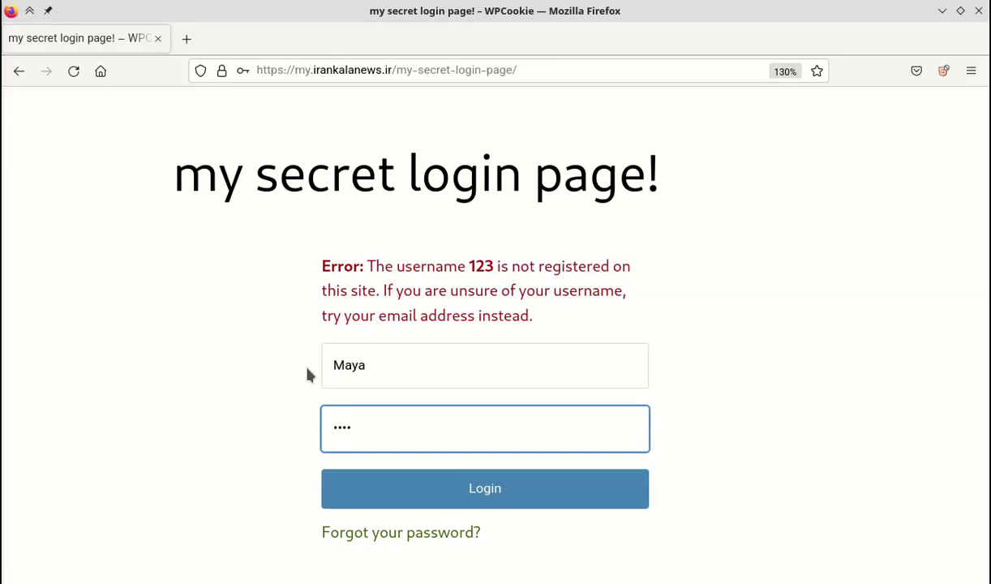
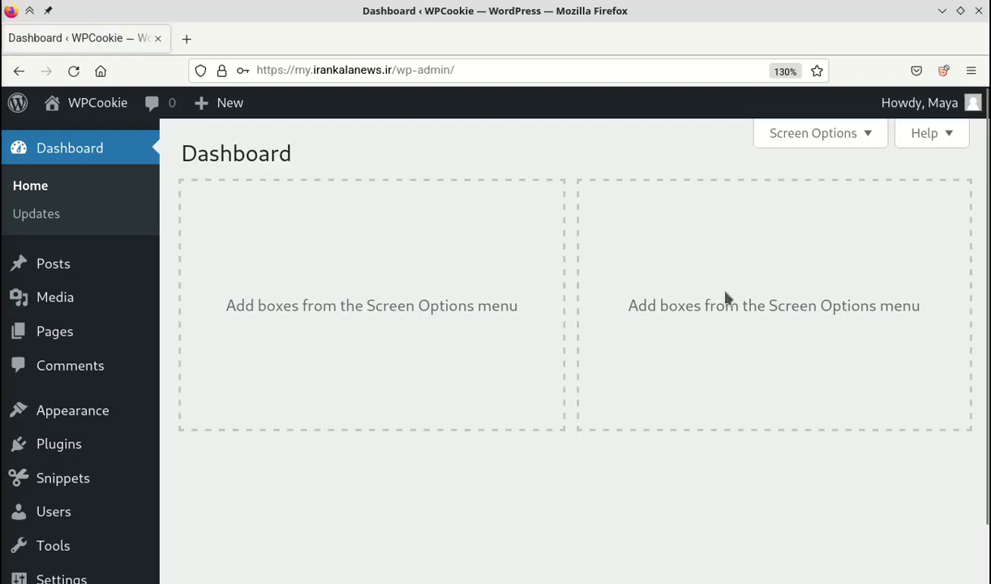
Log out through the Howdy menu, then return to the Firefox window still showing the Dashboard.
scroll(725, 533, down, 1)
scroll(714, 526, up, 1)
mouse_move(938, 108)
click(847, 206)
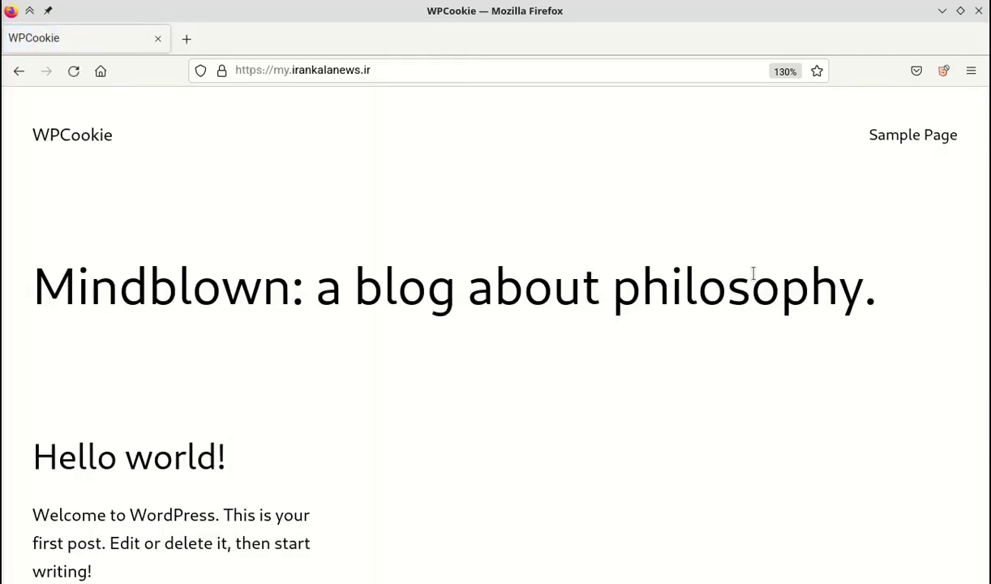
click(941, 10)
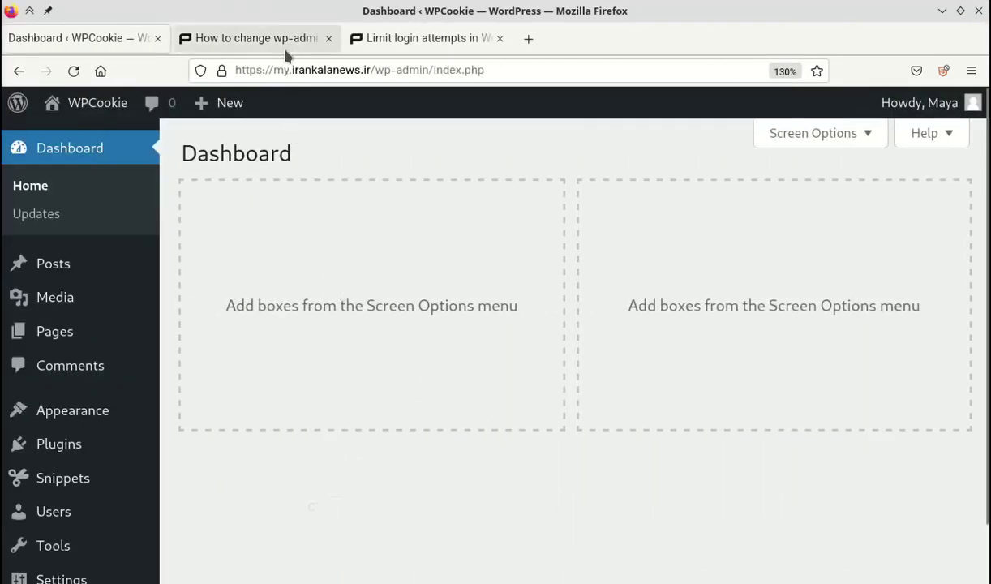
Copy the wpcookie-login shortcode code from the redpishi wp-admin tutorial and return to the Dashboard.
click(271, 40)
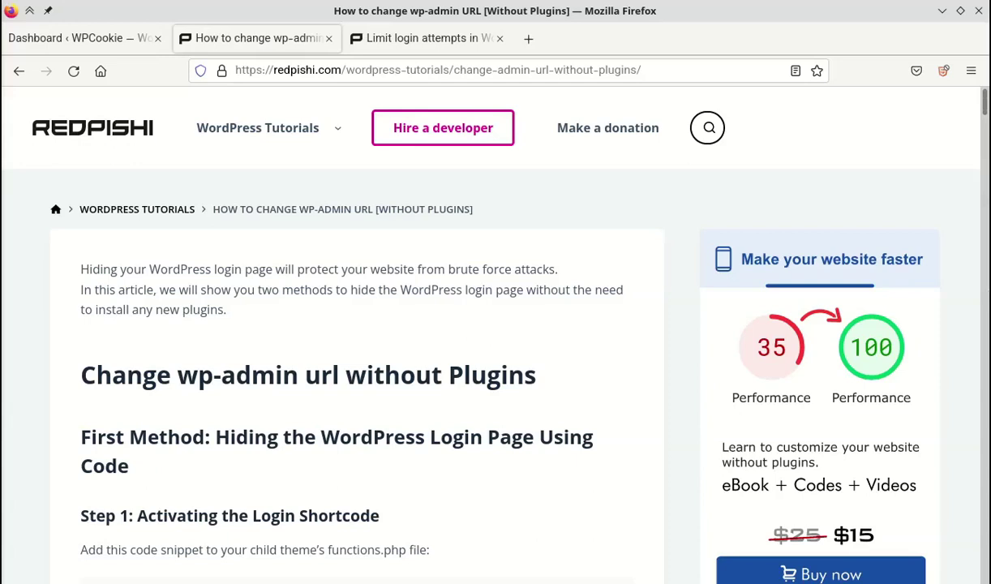
scroll(576, 392, down, 10)
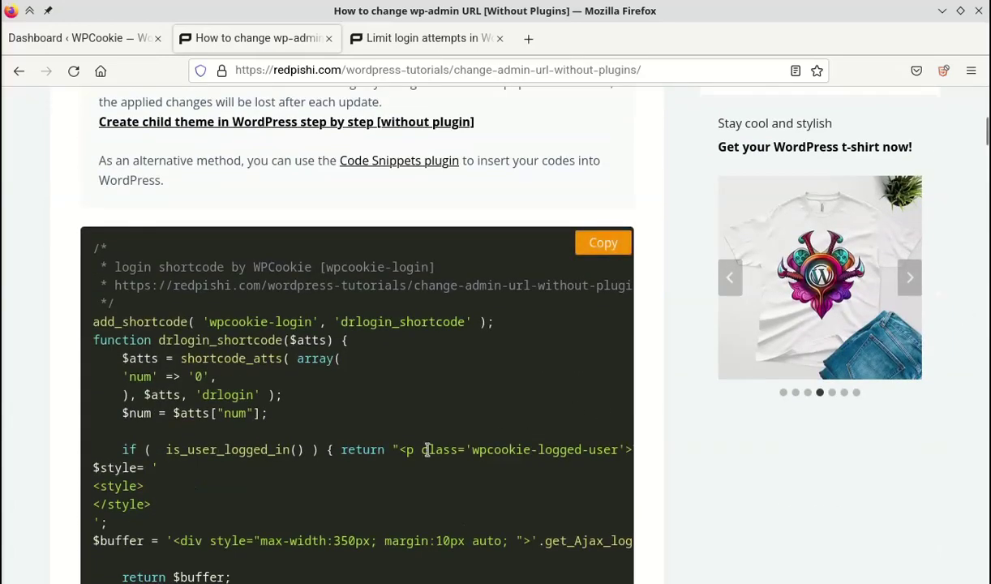
drag(421, 449, 517, 356)
click(517, 357)
click(601, 245)
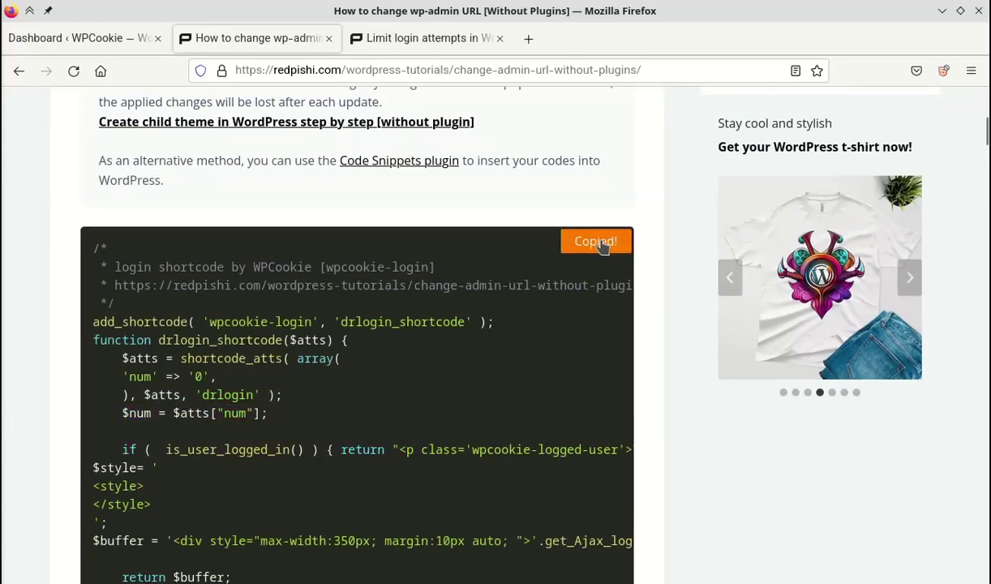
click(128, 37)
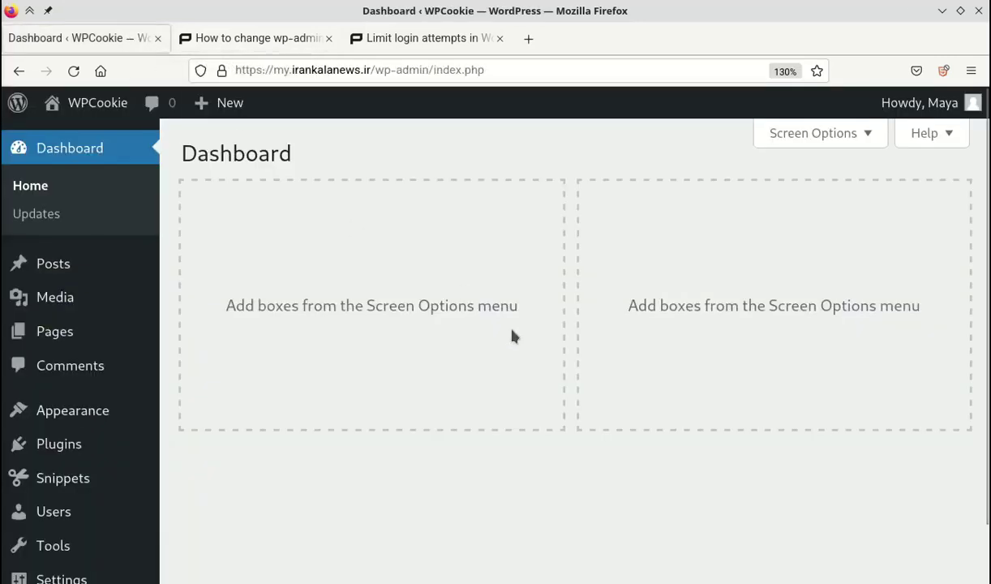
Start a new snippet and paste the copied wpcookie-login code into its editor.
scroll(511, 335, down, 1)
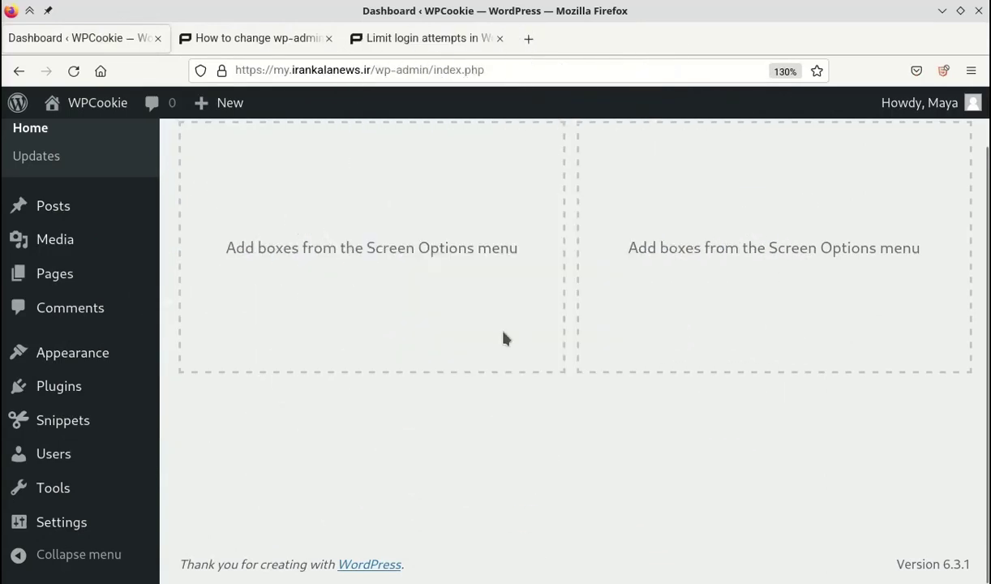
mouse_move(122, 420)
click(188, 429)
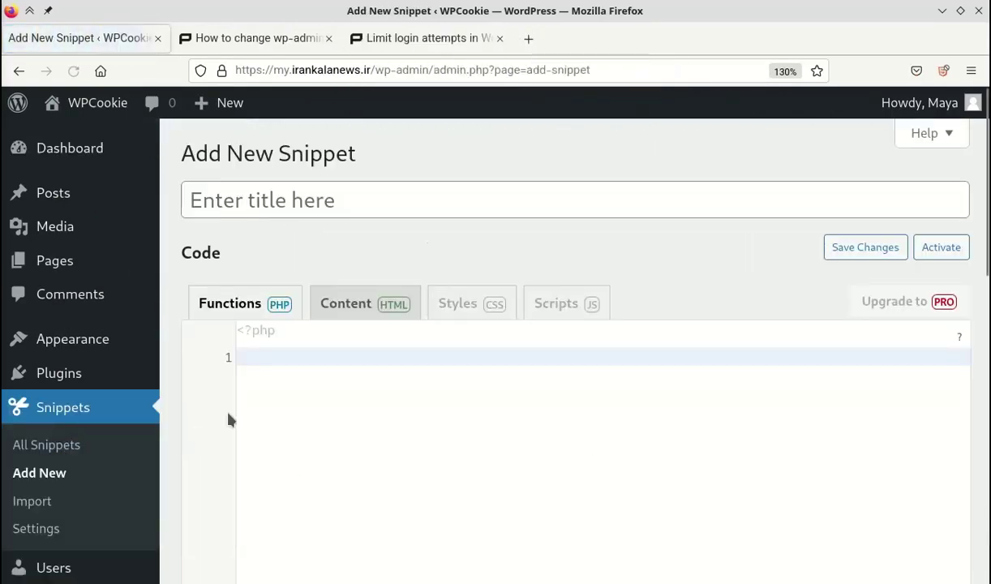
right_click(365, 355)
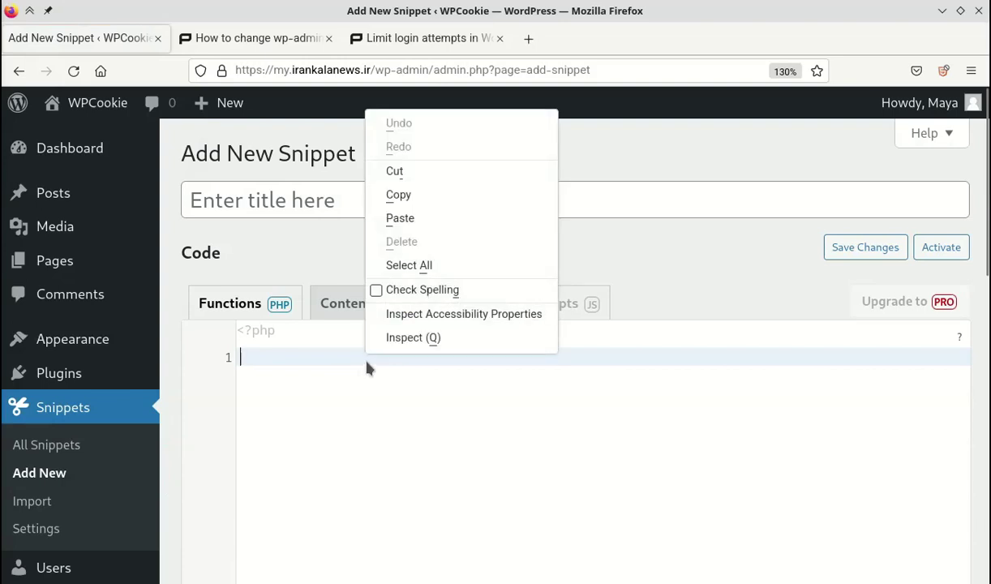
click(416, 226)
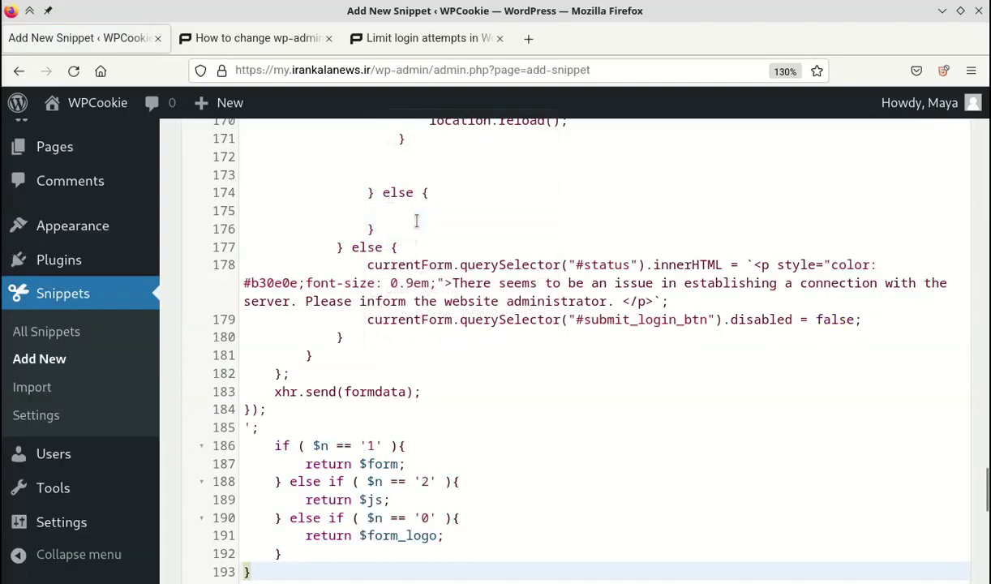
drag(984, 489, 985, 89)
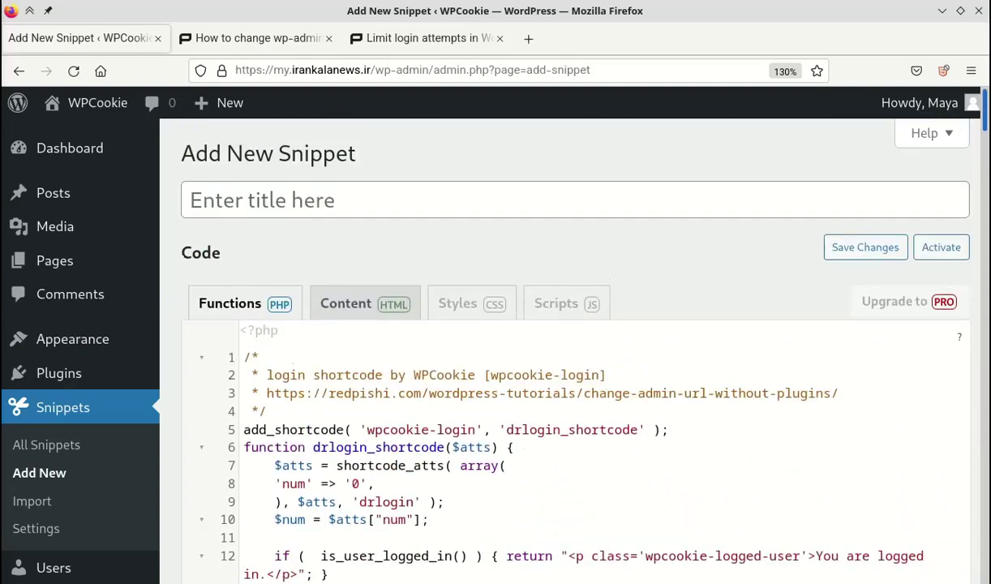
Title the snippet 'login shortcode', then save and activate it.
click(402, 198)
text(login)
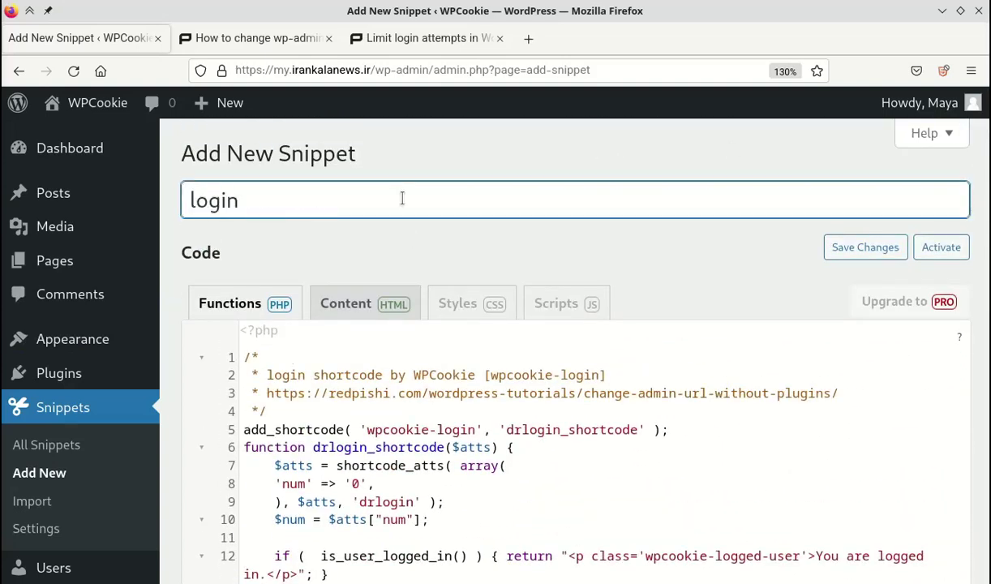
text( shortcode)
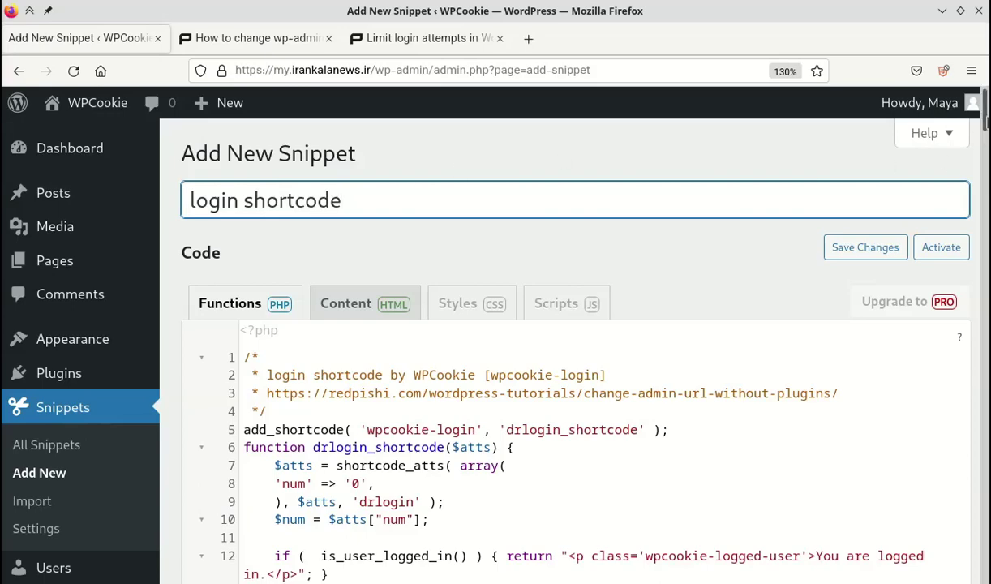
scroll(402, 324, down, 8)
scroll(567, 349, down, 15)
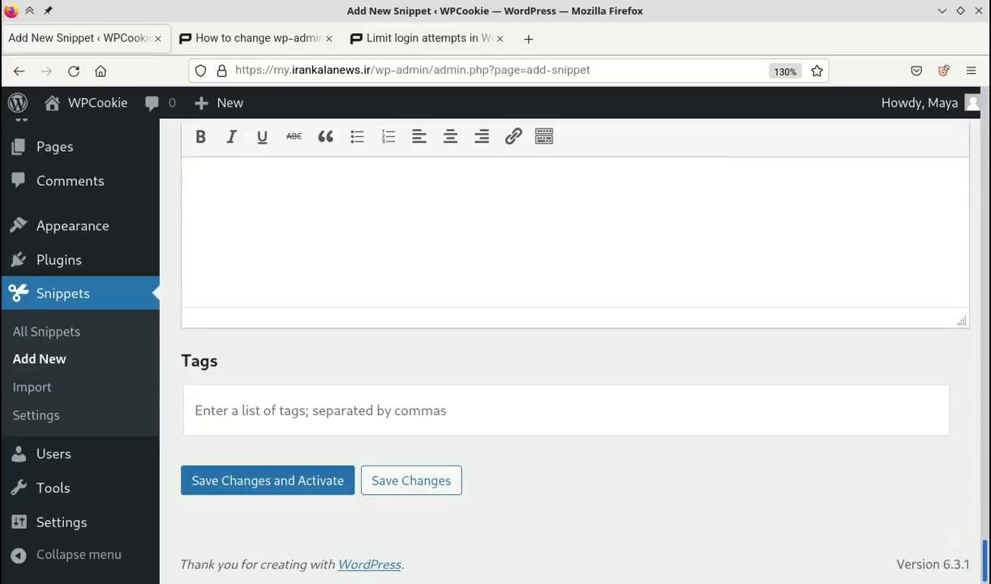
click(328, 487)
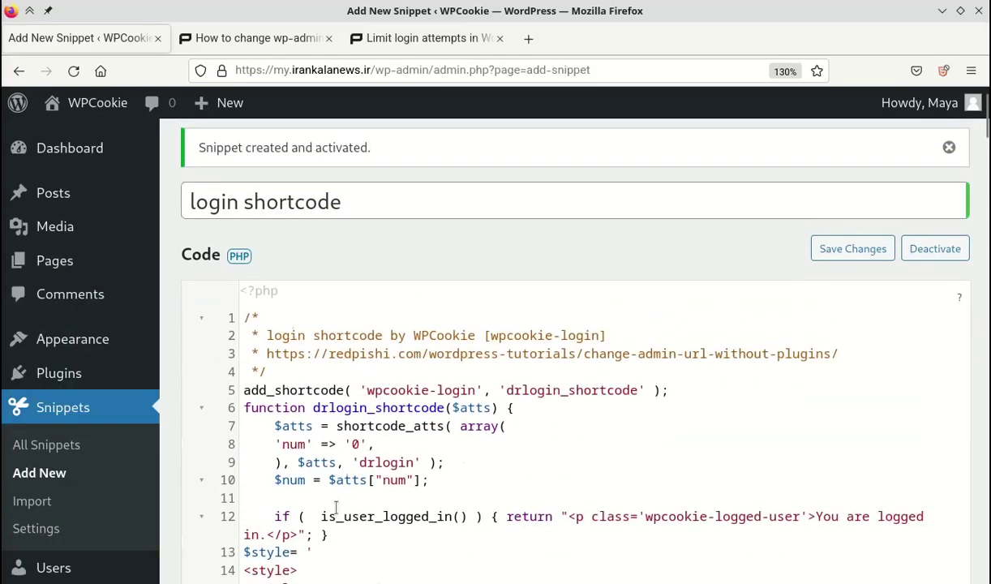
drag(271, 150, 295, 146)
click(297, 142)
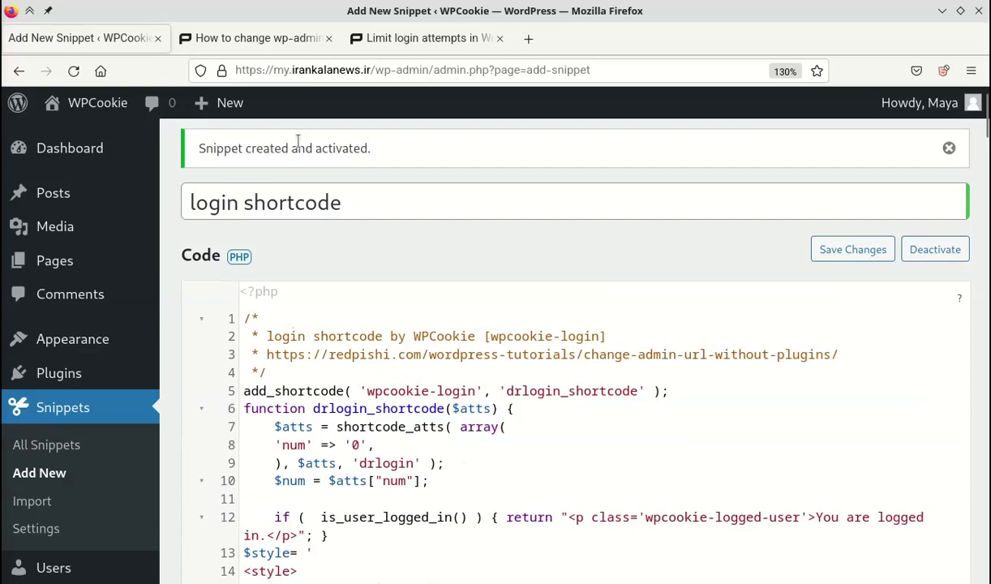
Create a new page titled 'my secret login page!' and insert a Shortcode block.
mouse_move(73, 276)
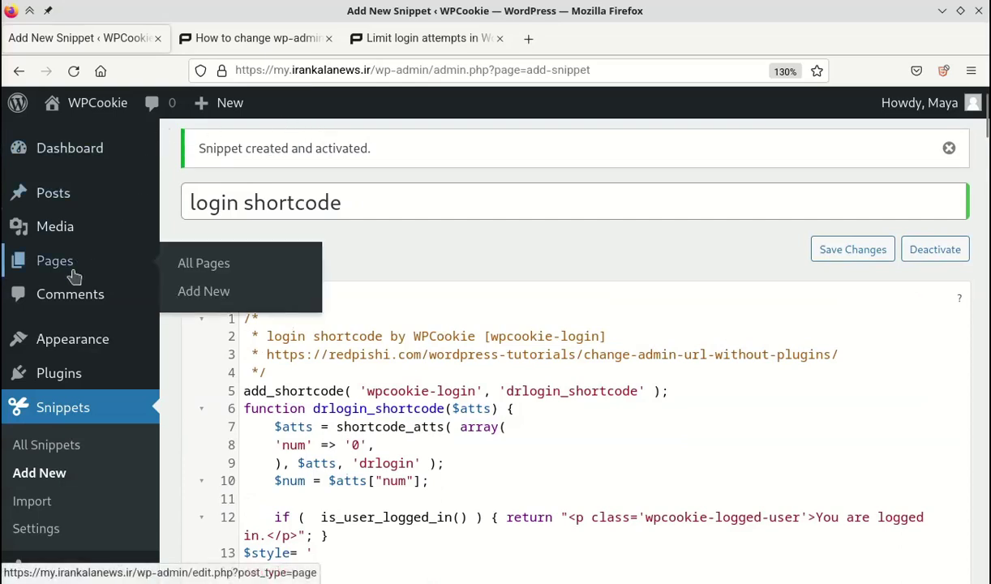
middle_click(195, 292)
click(213, 38)
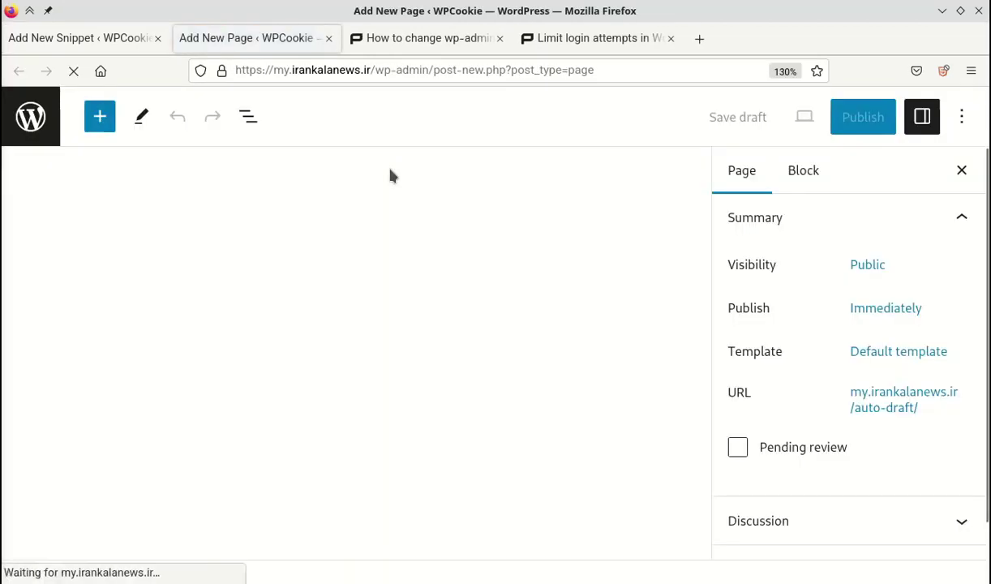
text(my secret login pa)
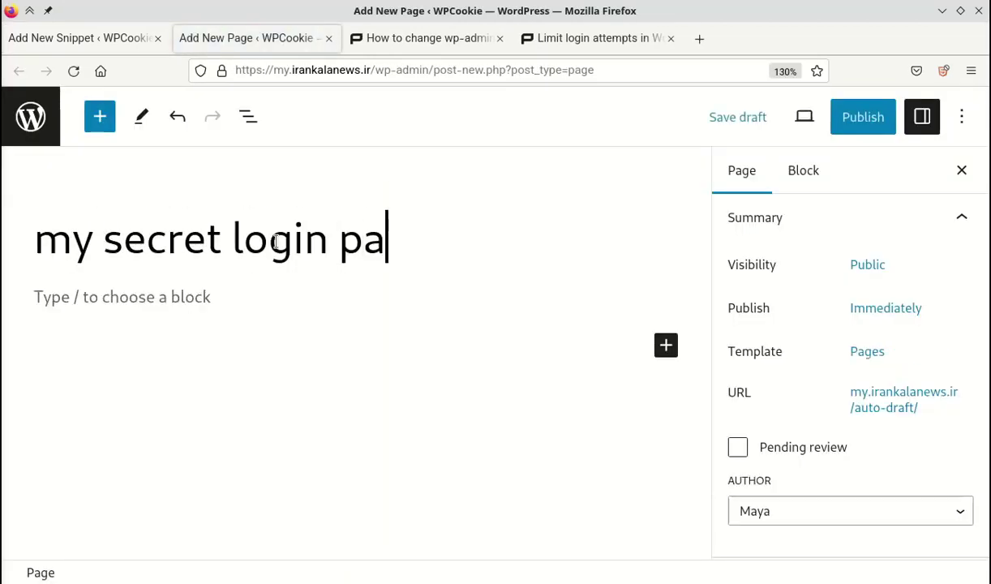
text(ge!)
click(171, 305)
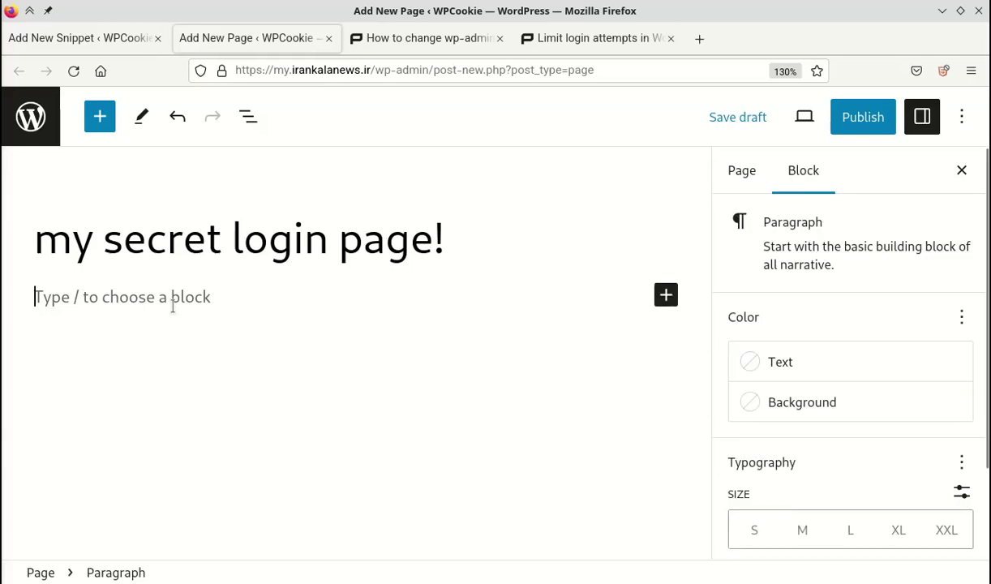
click(663, 298)
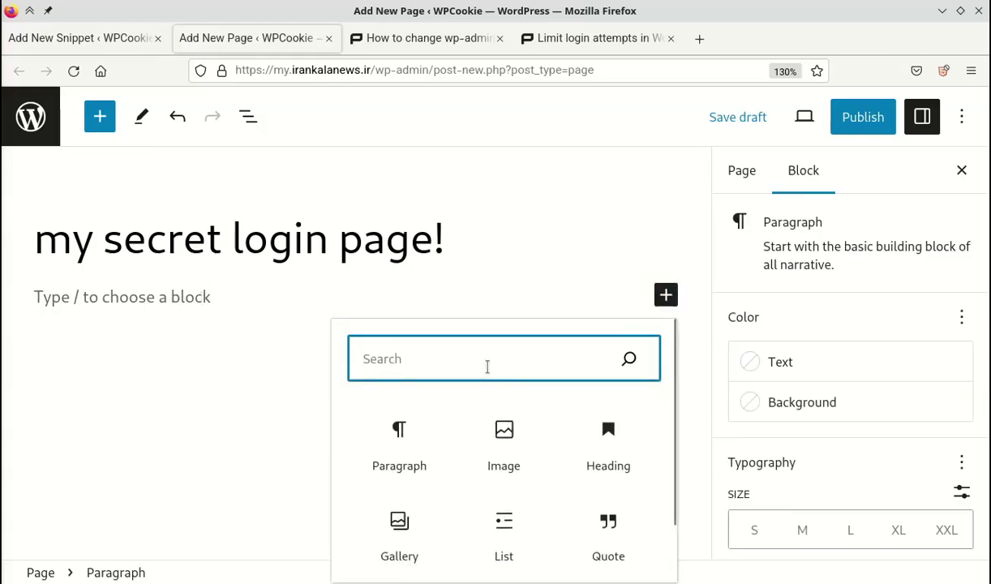
text(sho)
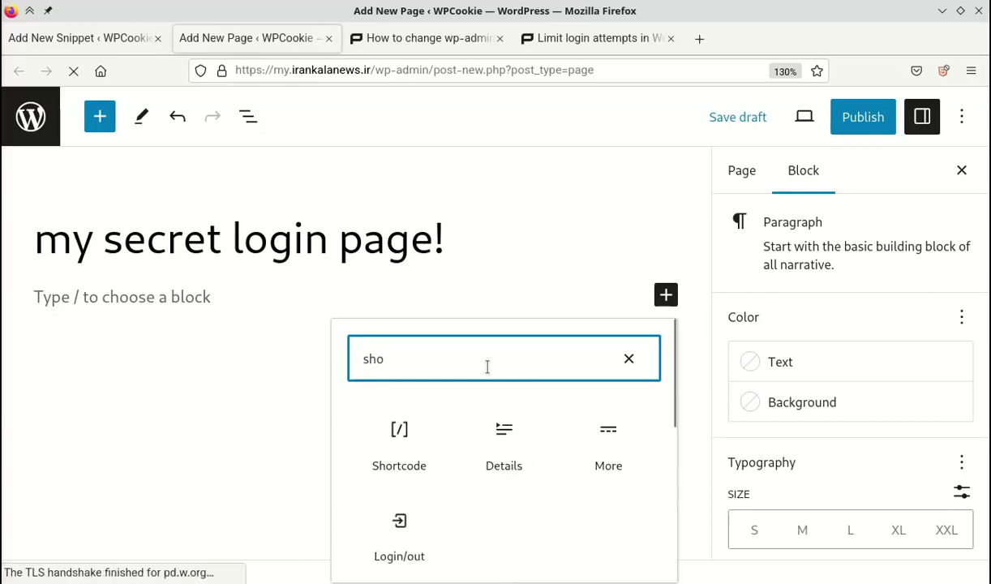
click(395, 427)
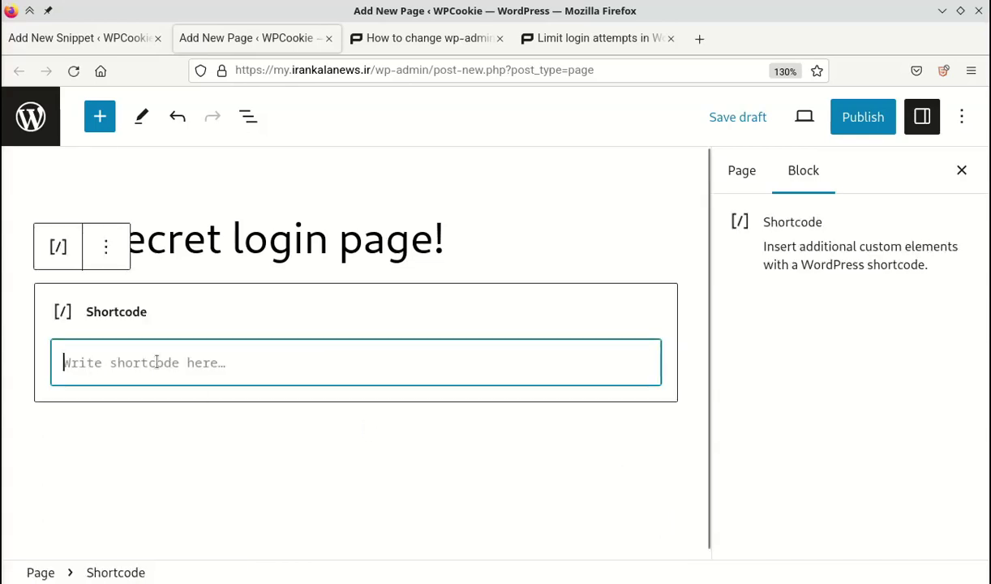
Copy [wpcookie-login] from the snippet's code and paste it into the Shortcode block.
click(69, 38)
click(492, 355)
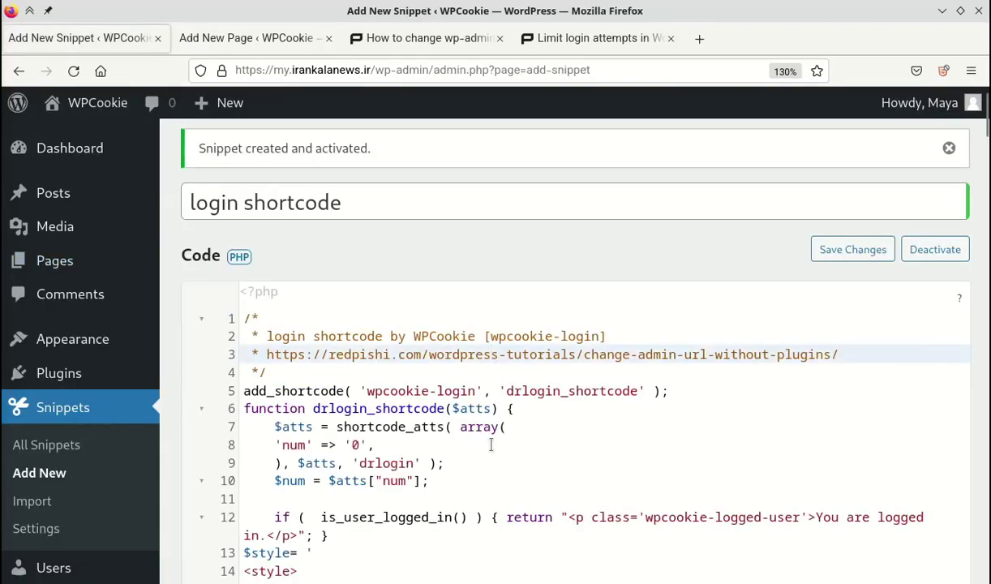
drag(486, 335, 608, 334)
right_click(594, 333)
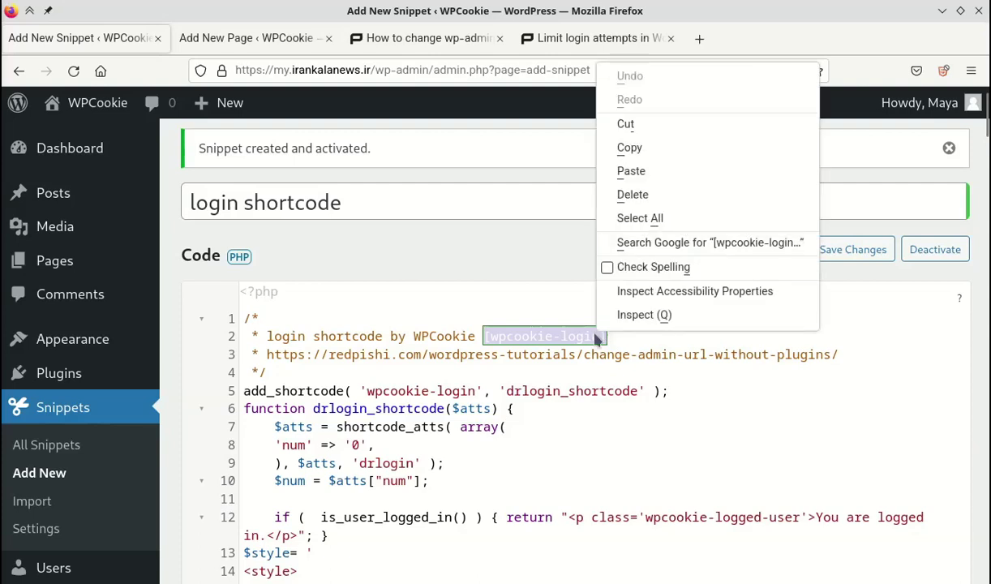
click(658, 145)
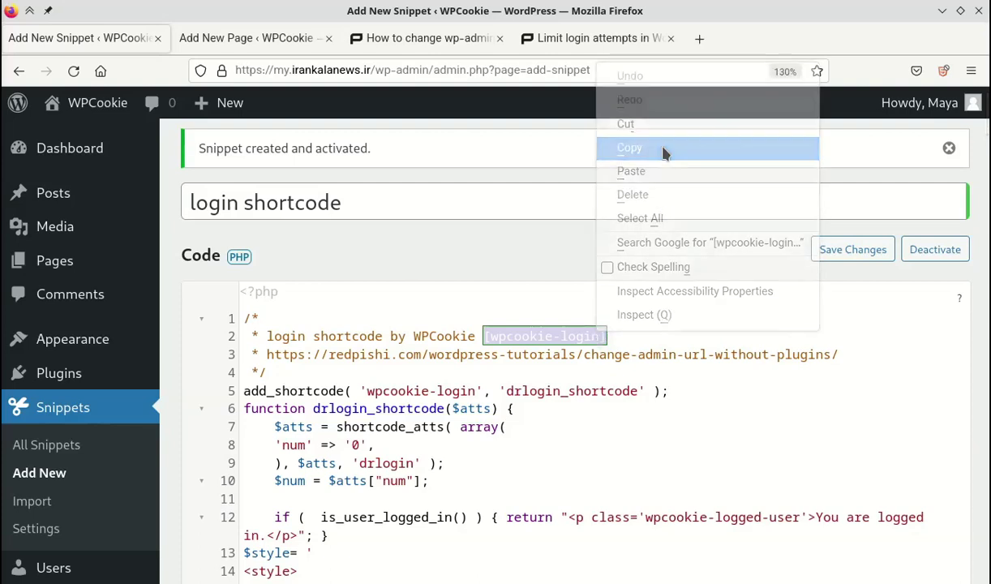
click(235, 39)
right_click(201, 370)
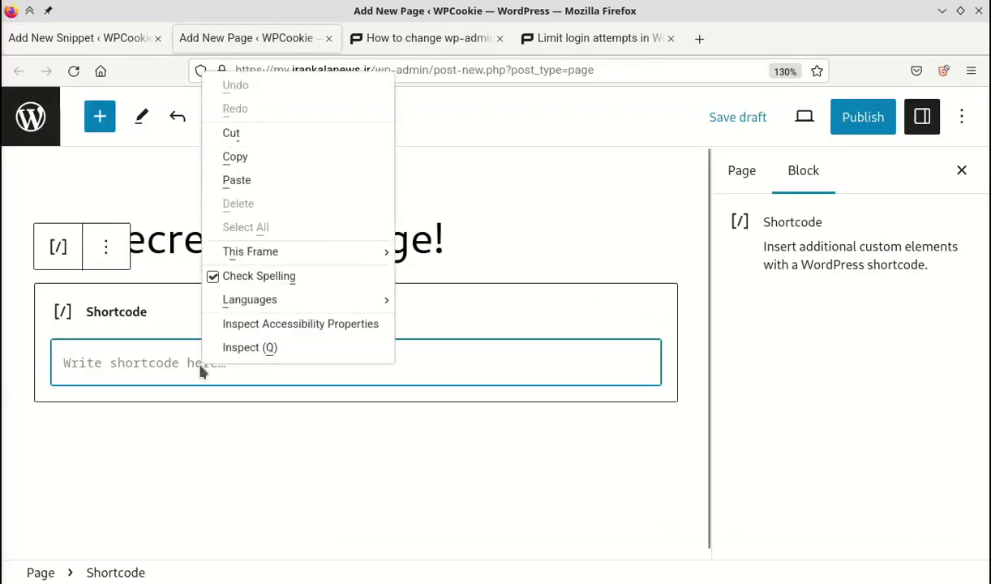
click(262, 184)
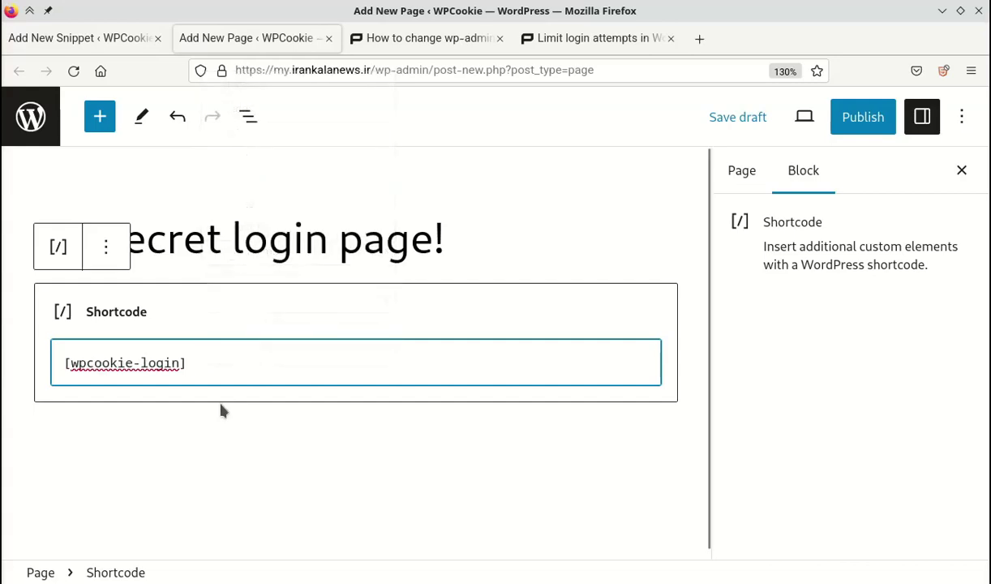
click(254, 488)
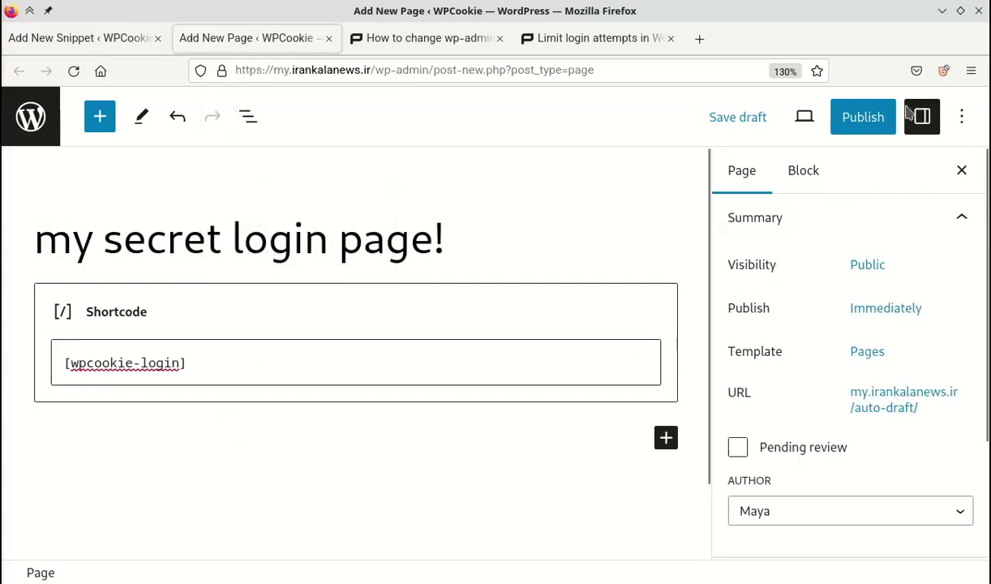
Publish the 'my secret login page!' page and open the live page.
click(867, 116)
click(818, 117)
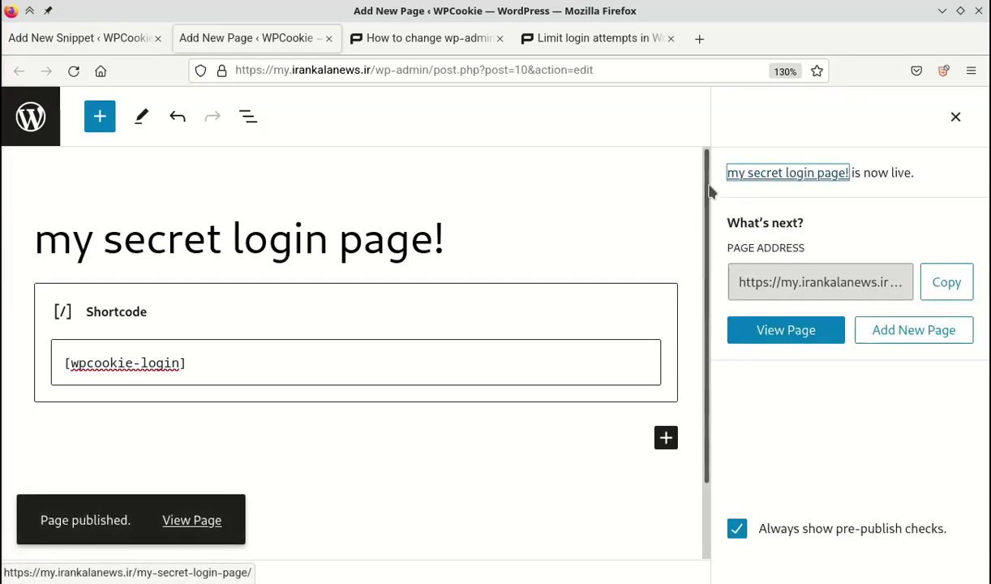
click(782, 341)
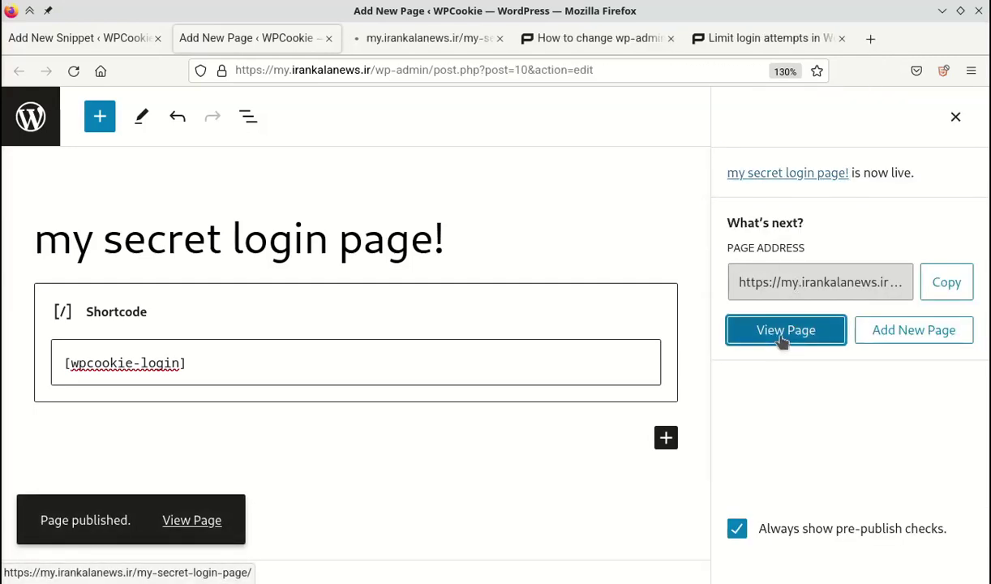
click(377, 42)
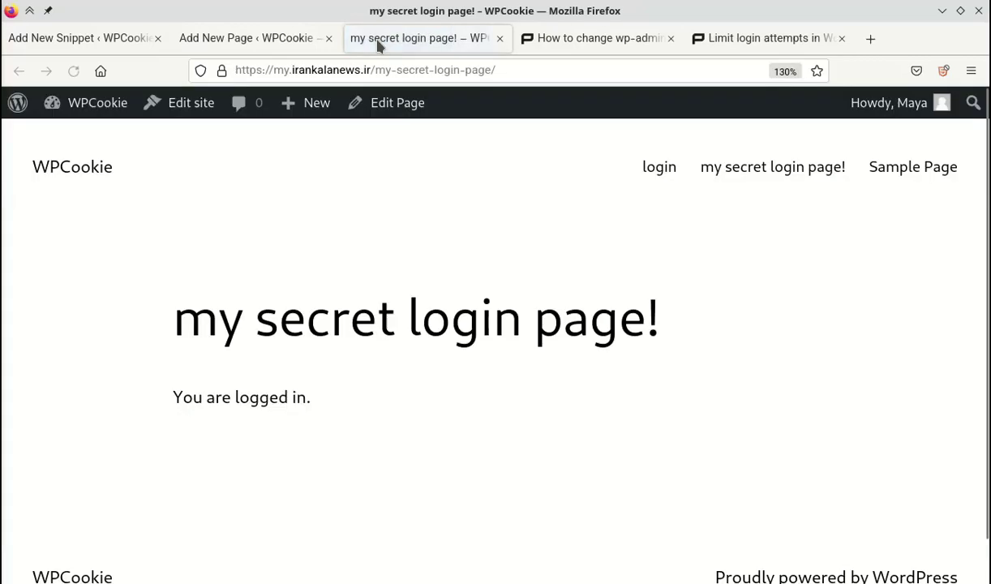
drag(180, 383, 252, 386)
click(263, 394)
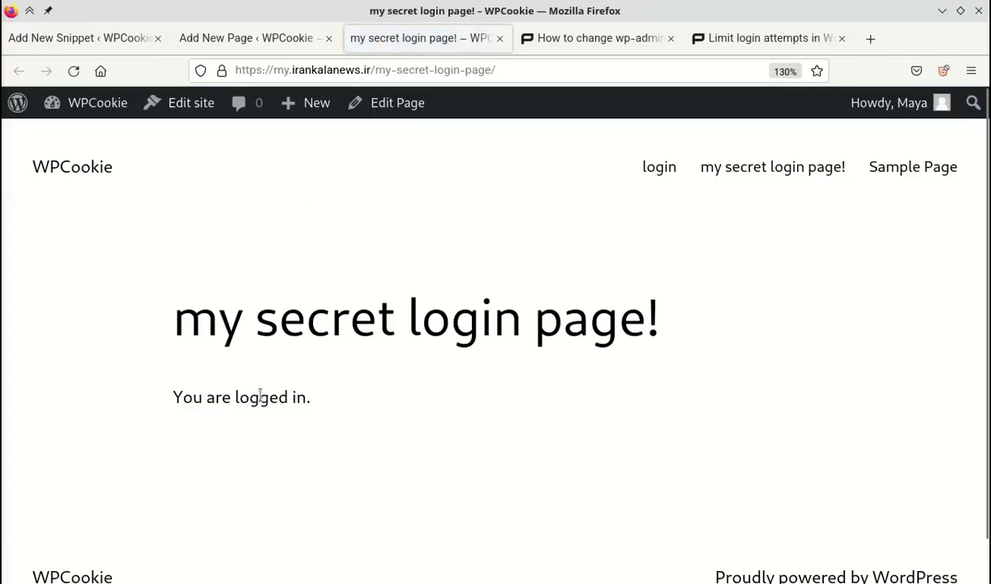
Copy the live page's URL from the address bar and switch to Konqueror.
click(485, 69)
right_click(487, 70)
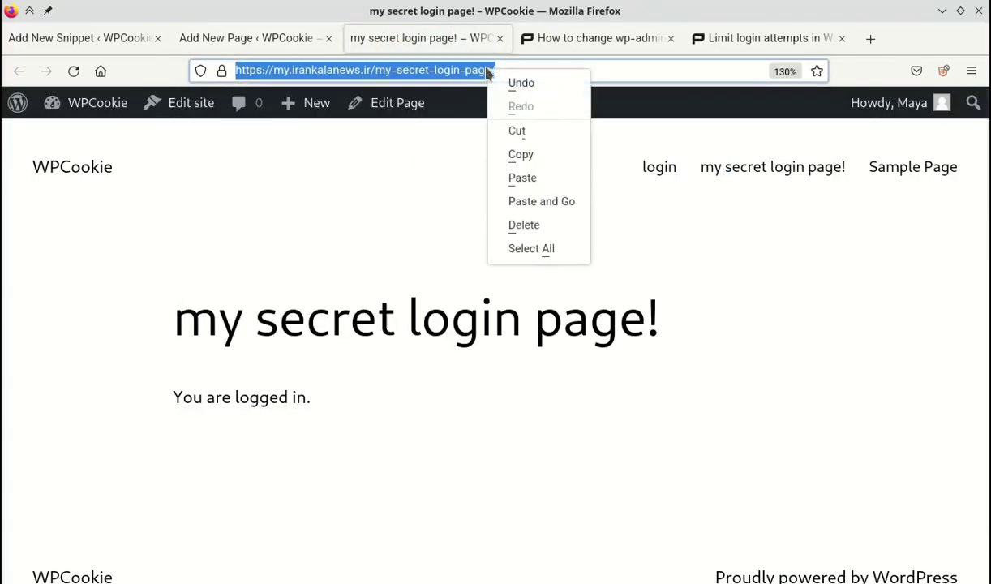
click(546, 155)
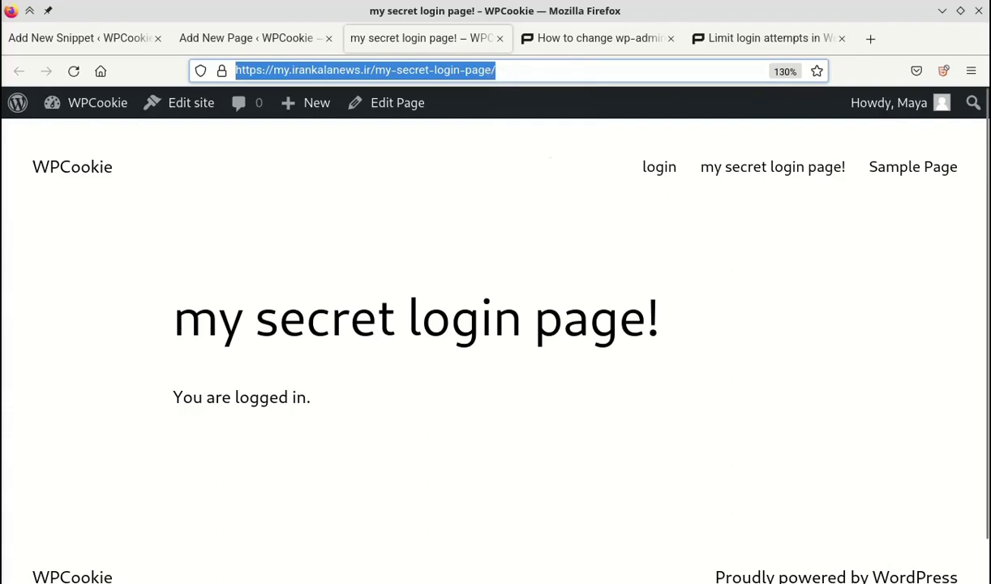
key(alt+Tab)
Load the copied URL in Konqueror and start entering a username in the login form.
click(339, 61)
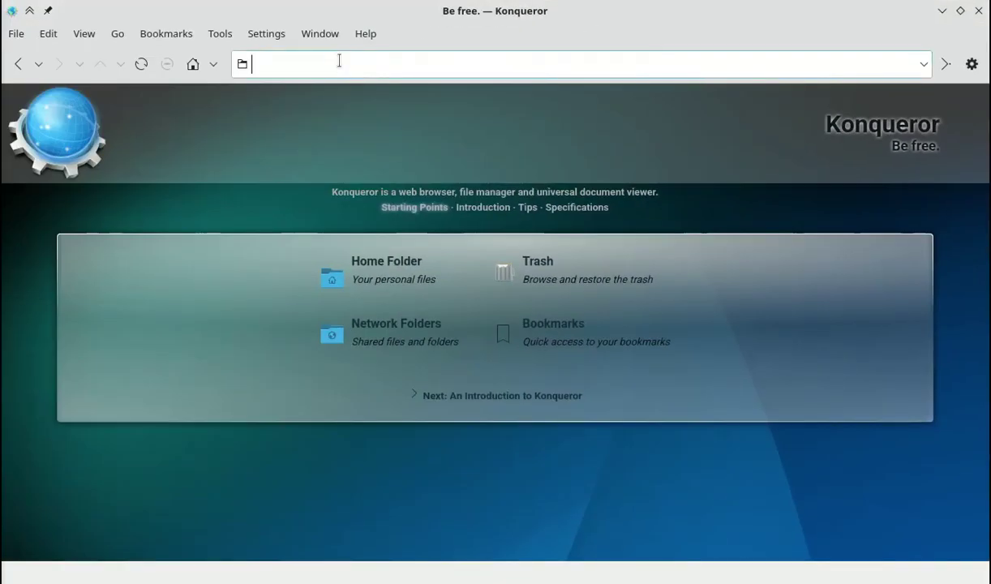
right_click(339, 61)
click(391, 162)
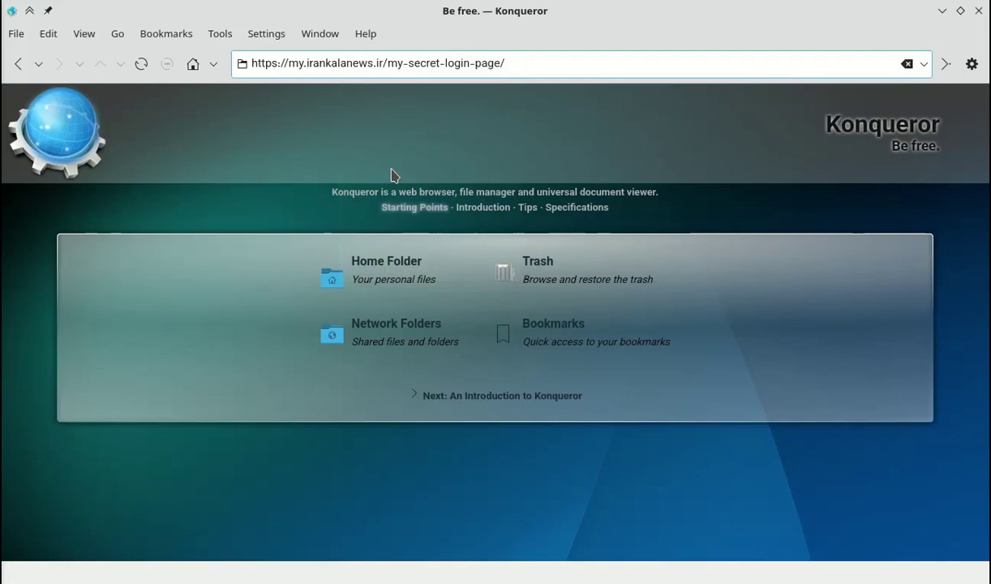
key(Return)
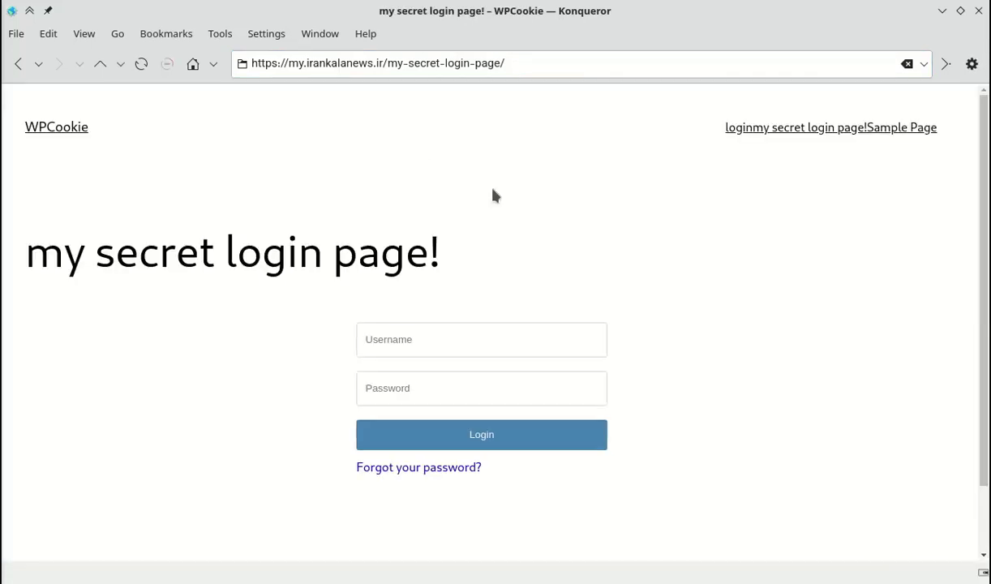
scroll(243, 264, down, 2)
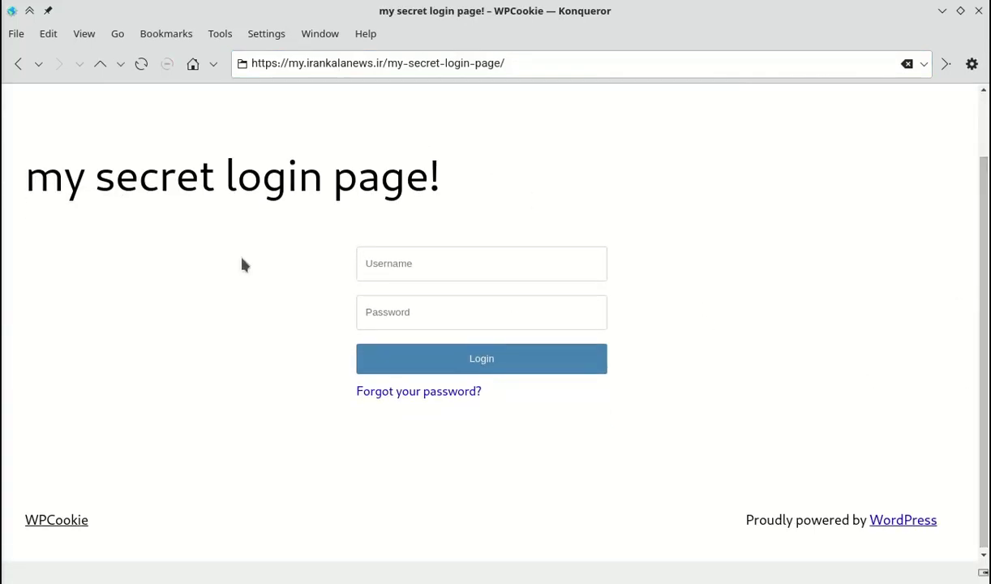
click(425, 269)
text(123)
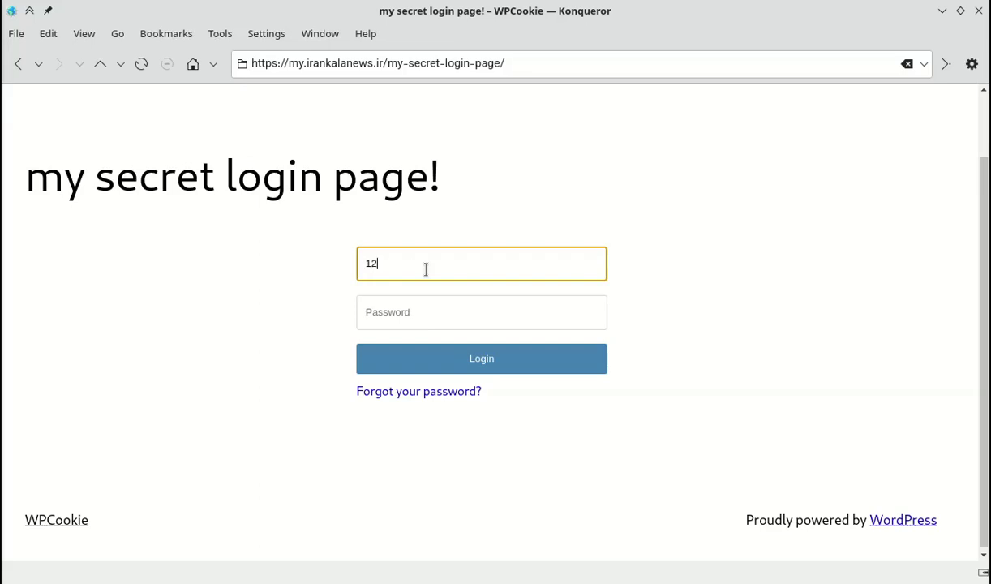
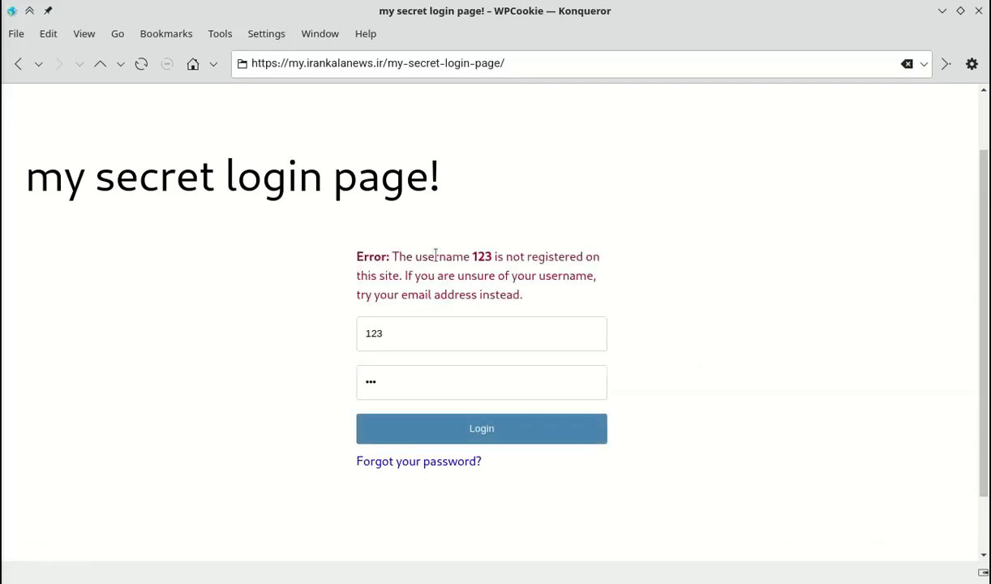
After reading the 'username 123 not registered' error, select 123 in the Username field to replace it.
drag(435, 257, 470, 293)
click(472, 293)
click(482, 322)
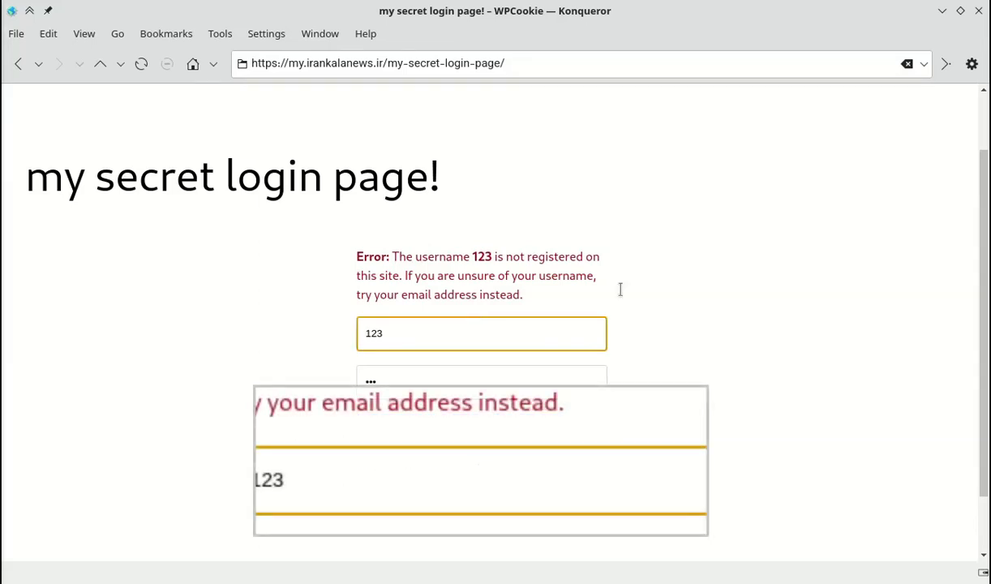
click(459, 346)
double_click(461, 345)
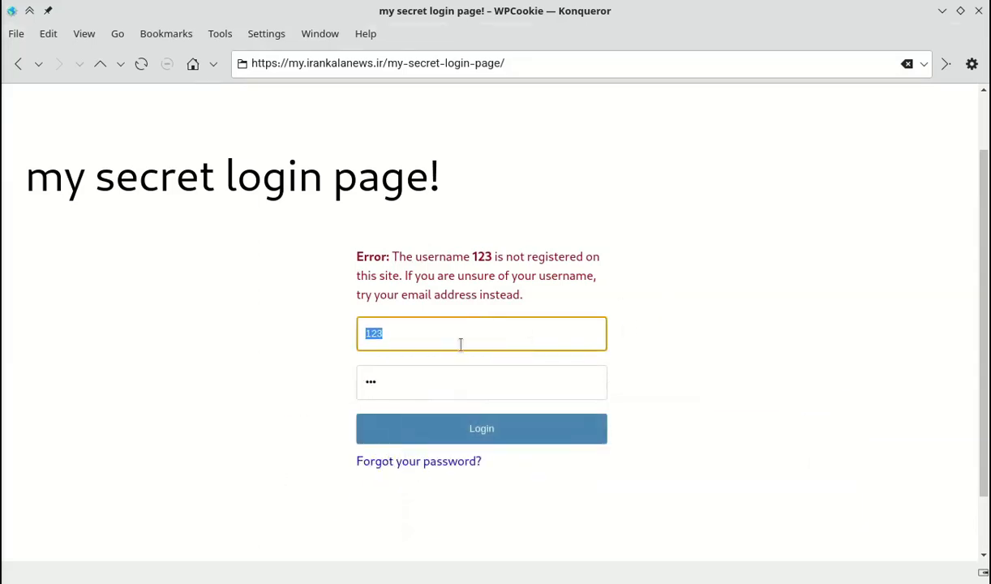
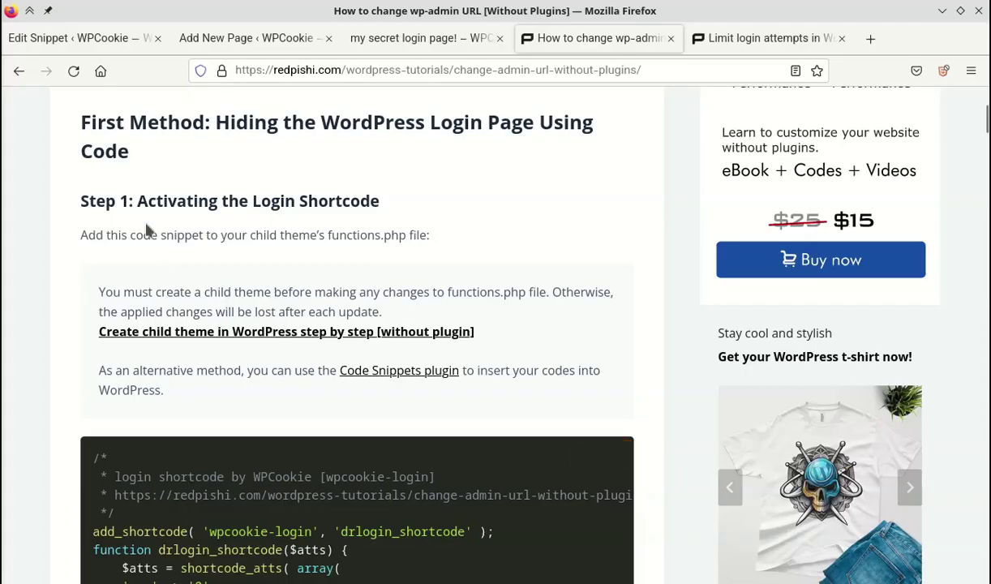
Copy the Step 2 login-redirect code from the redpishi.com tutorial and return to the Edit Snippet page.
drag(140, 201, 172, 200)
click(340, 193)
scroll(537, 321, down, 20)
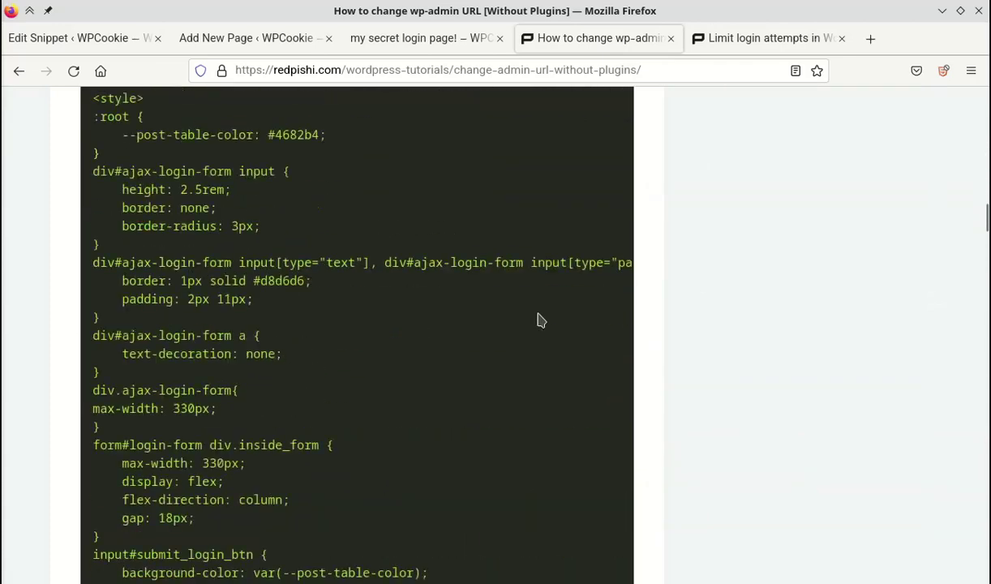
scroll(537, 321, down, 10)
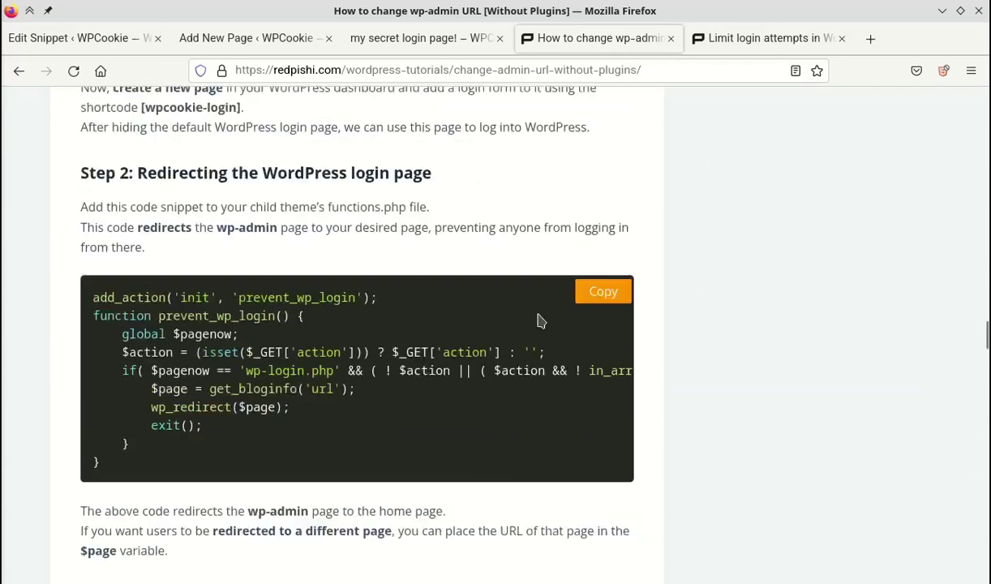
scroll(208, 359, up, 3)
drag(159, 318, 321, 316)
click(745, 407)
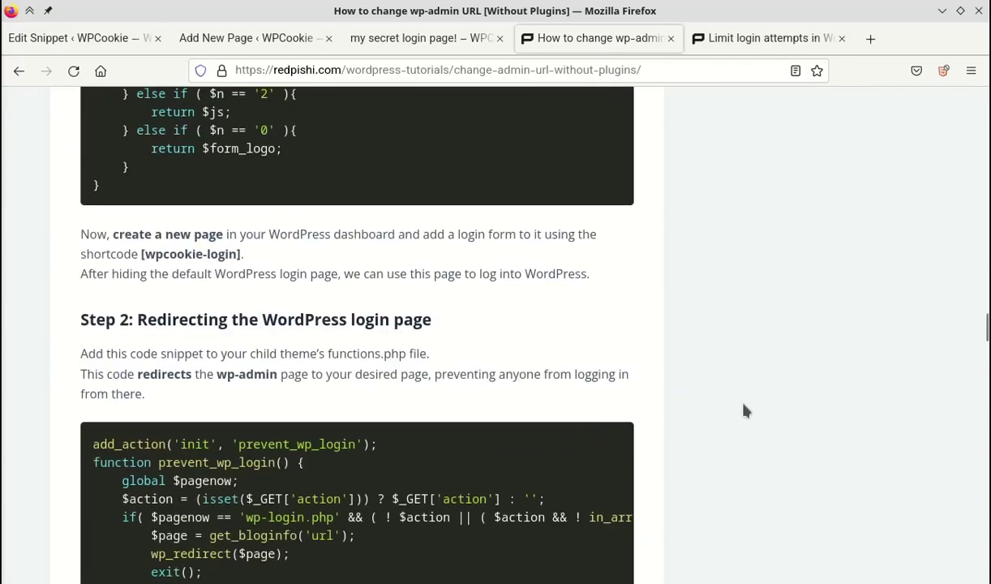
scroll(738, 414, down, 5)
scroll(740, 418, up, 1)
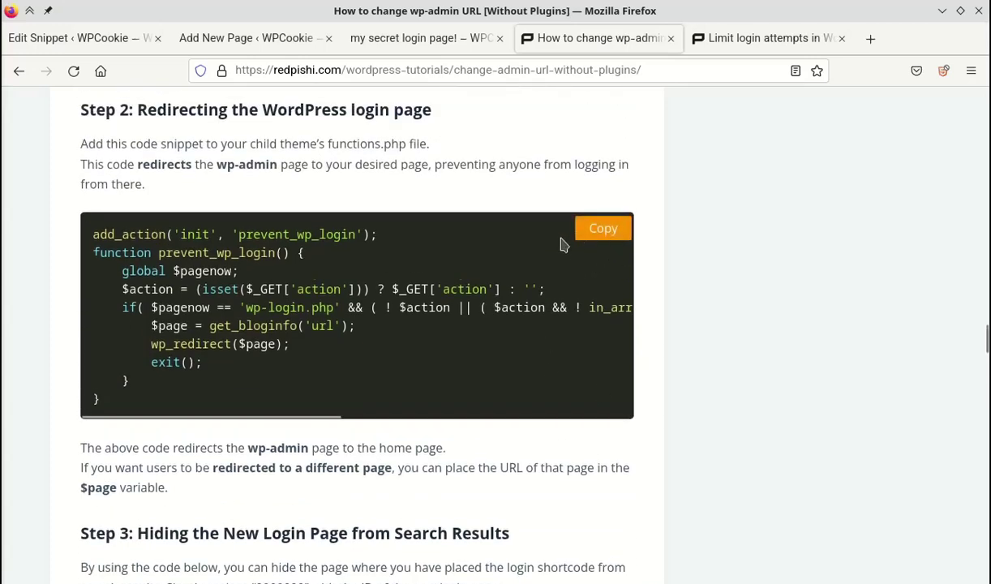
click(582, 234)
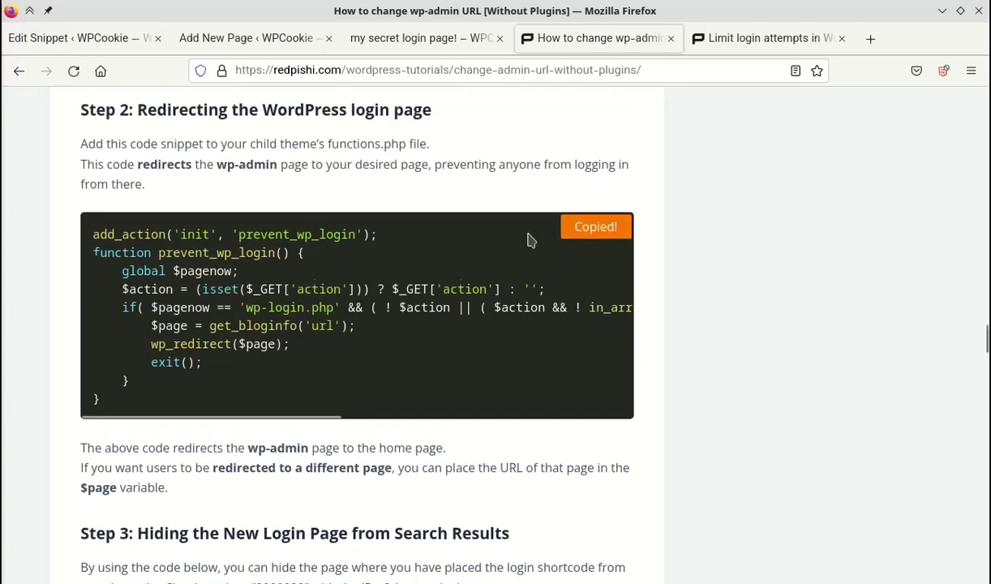
click(79, 38)
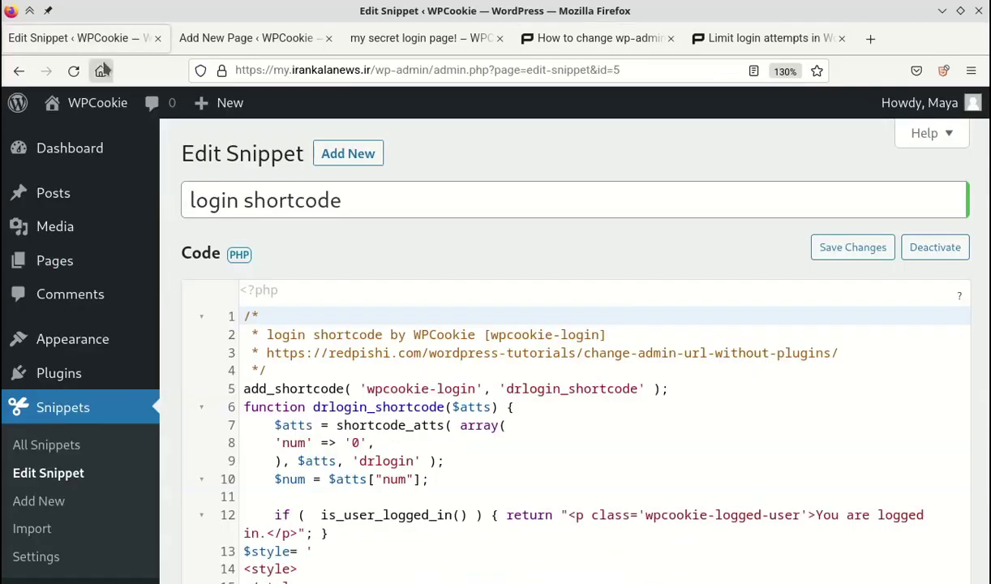
Start a new snippet and paste the copied prevent_wp_login redirect code into it.
click(55, 504)
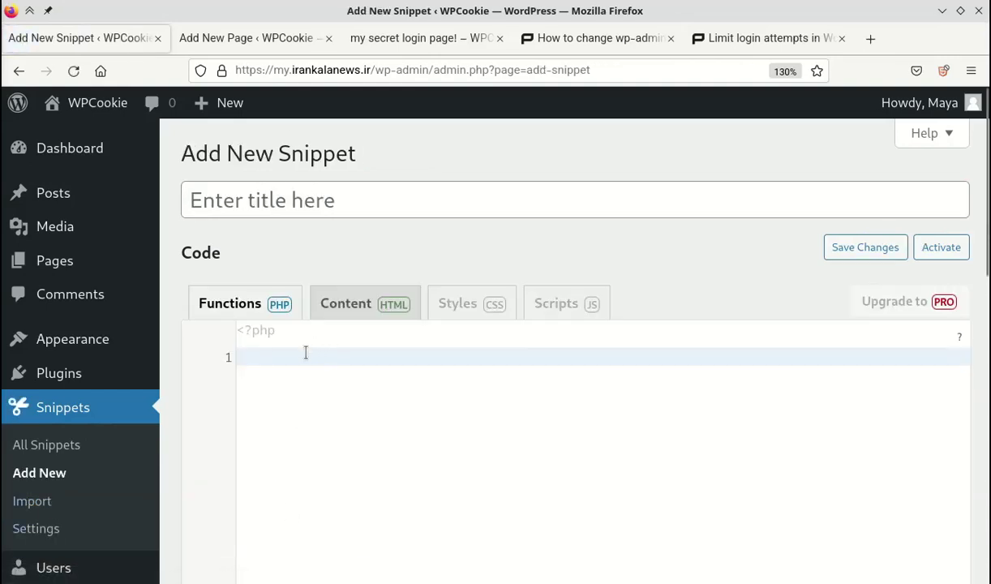
right_click(305, 353)
click(376, 221)
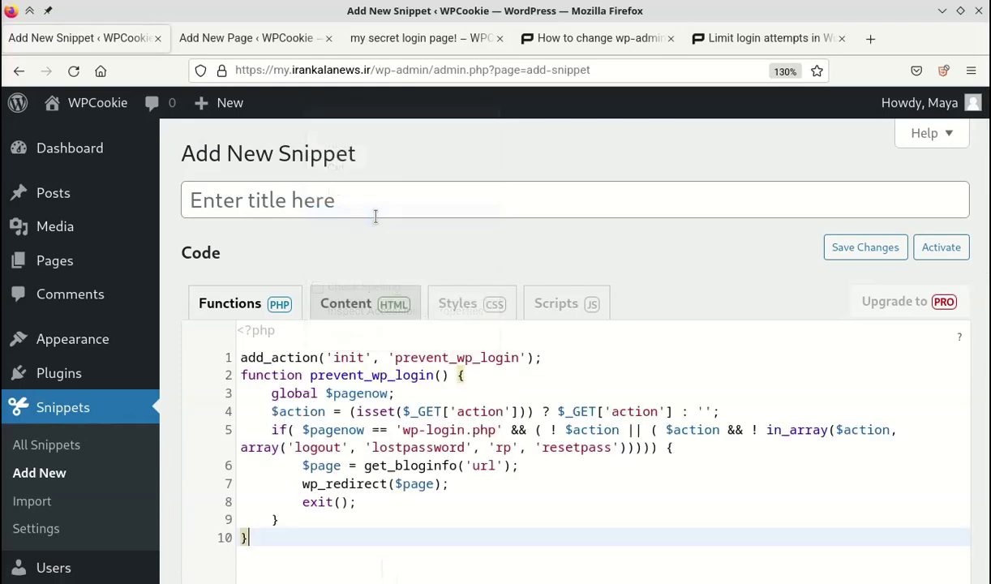
Title the snippet 'redirect wp-login', then save and activate it.
click(365, 199)
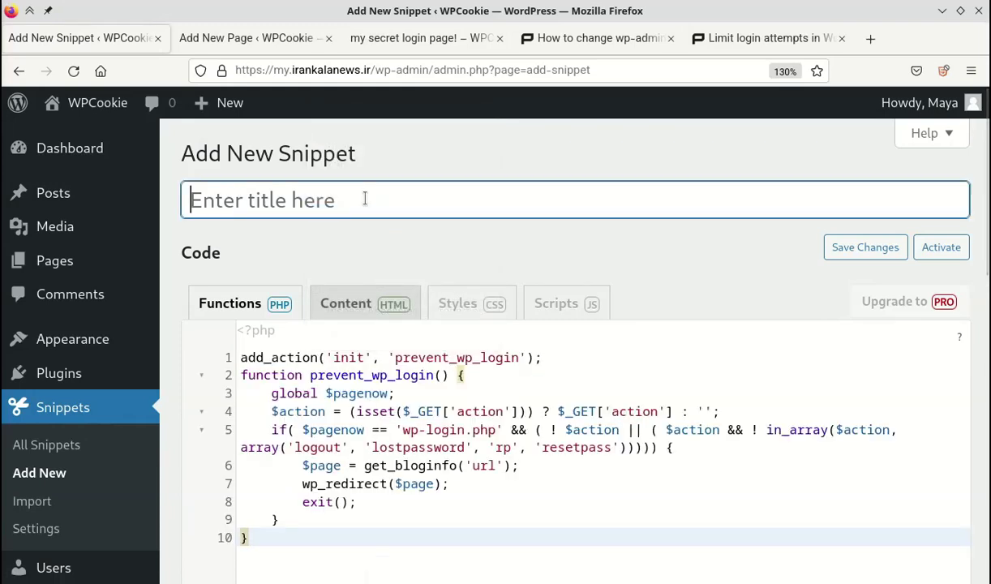
text(redirect wp-)
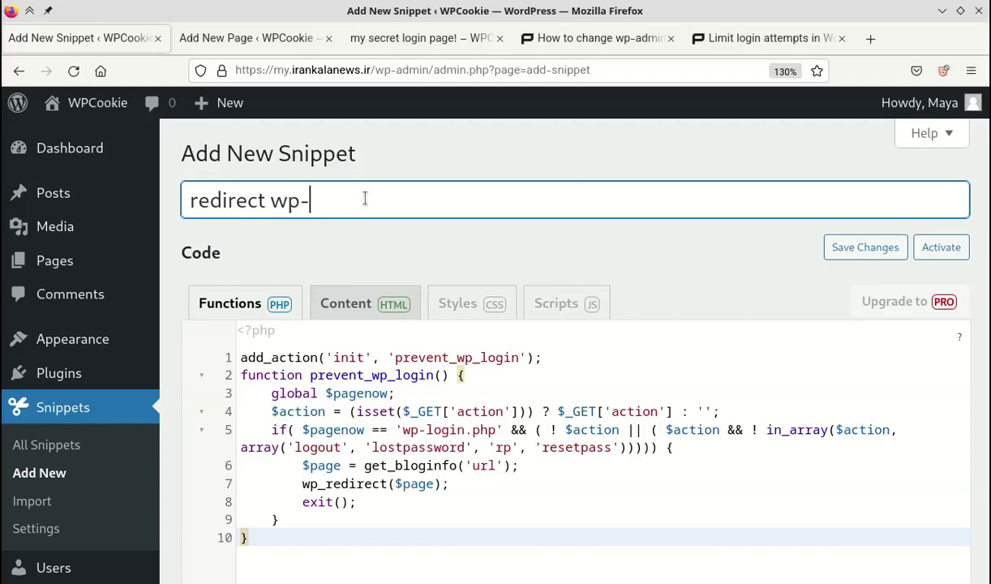
text(login)
scroll(985, 364, down, 5)
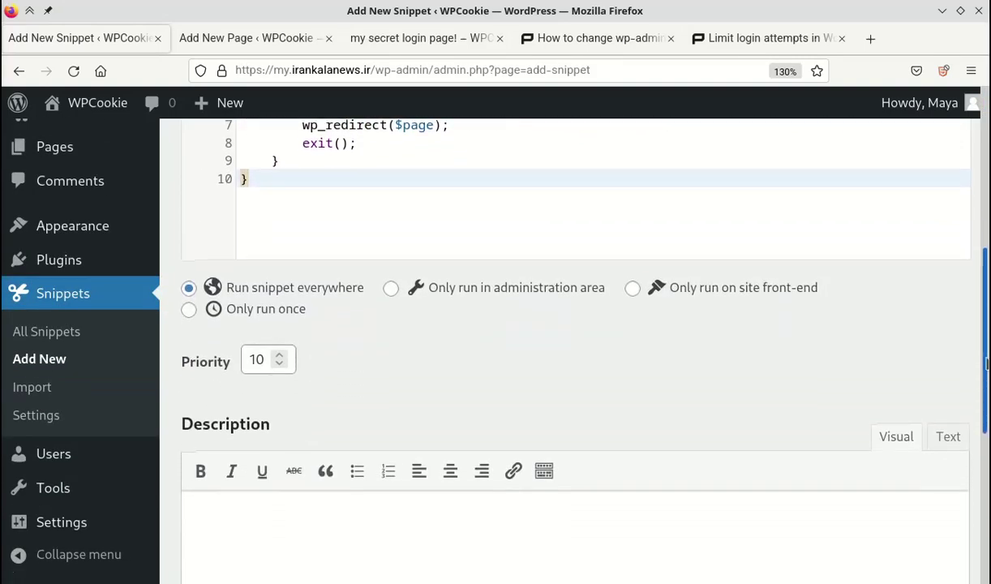
scroll(986, 364, down, 4)
click(264, 479)
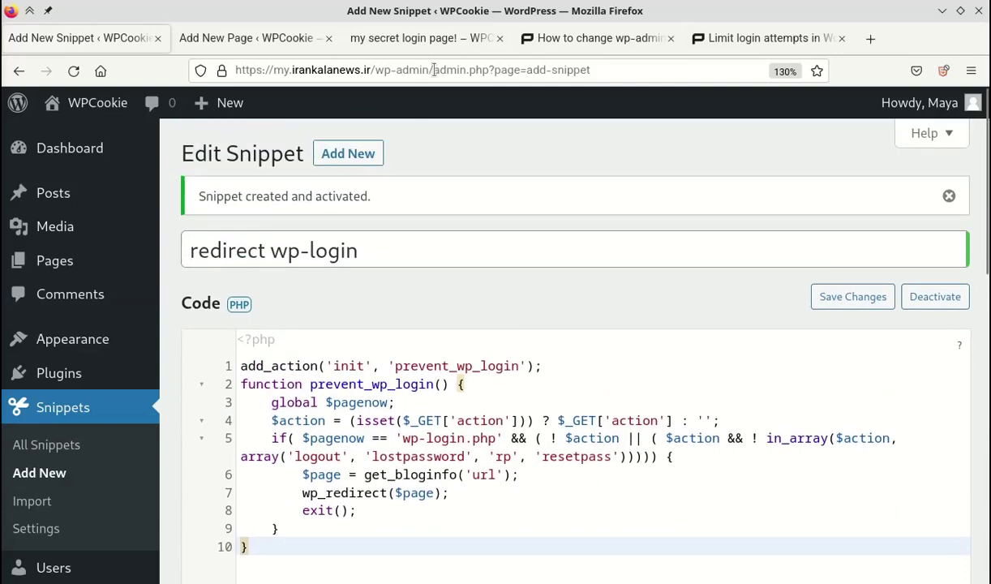
Copy the site's address up to /wp-admin/ from the logged-in tab.
drag(433, 69, 232, 70)
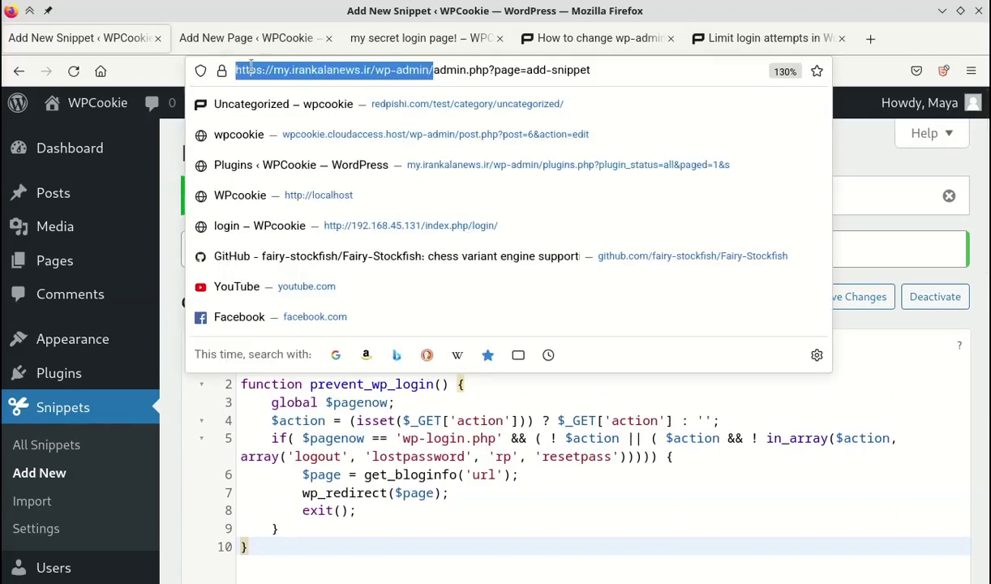
right_click(258, 74)
click(288, 153)
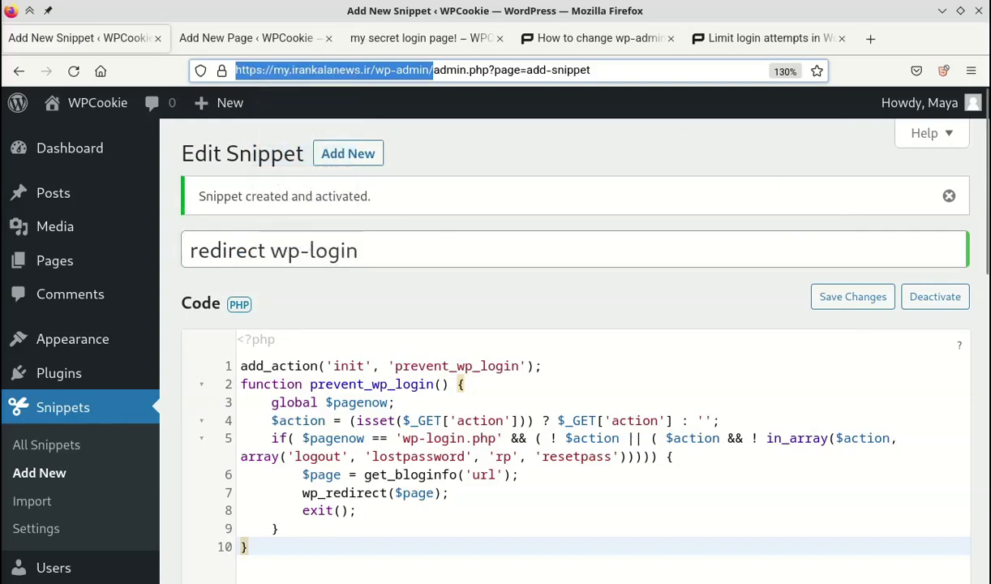
Load the copied /wp-admin/ address in the Firefox private window.
key(alt+Tab)
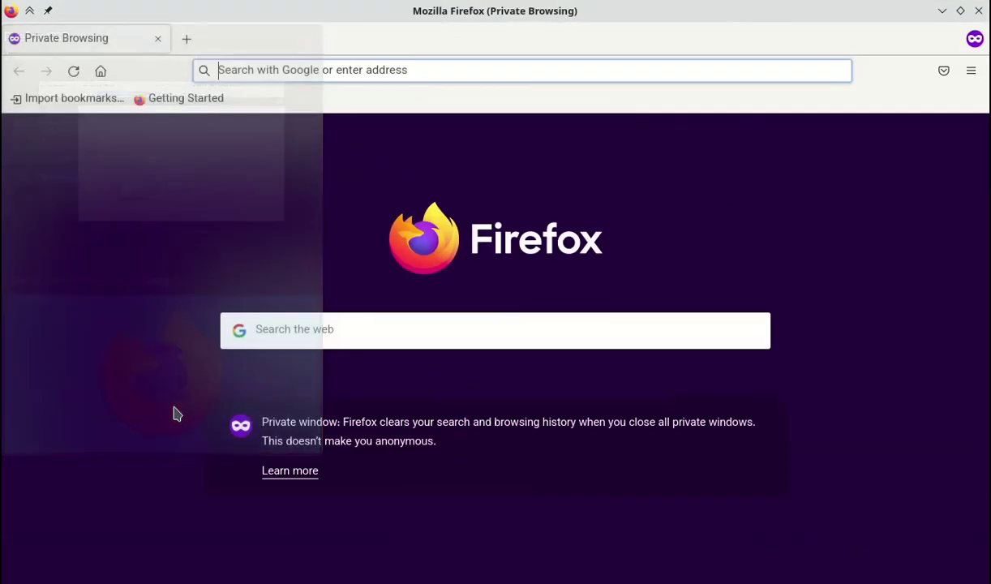
right_click(269, 66)
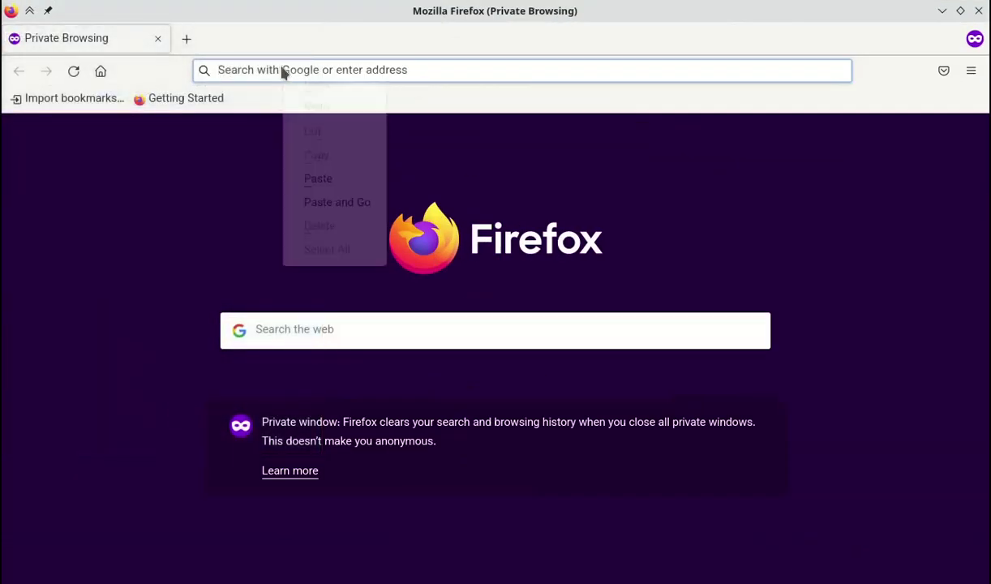
click(314, 176)
key(Return)
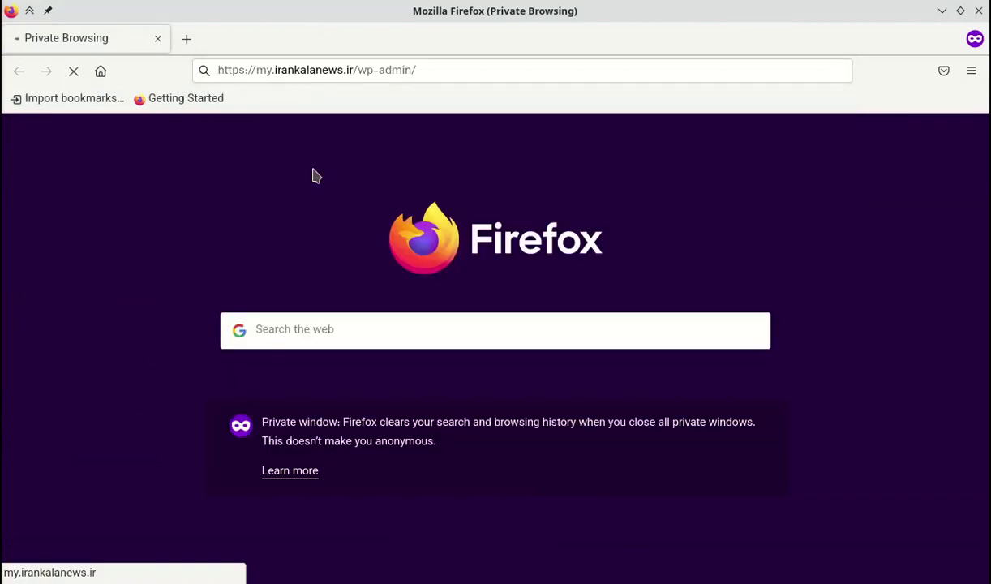
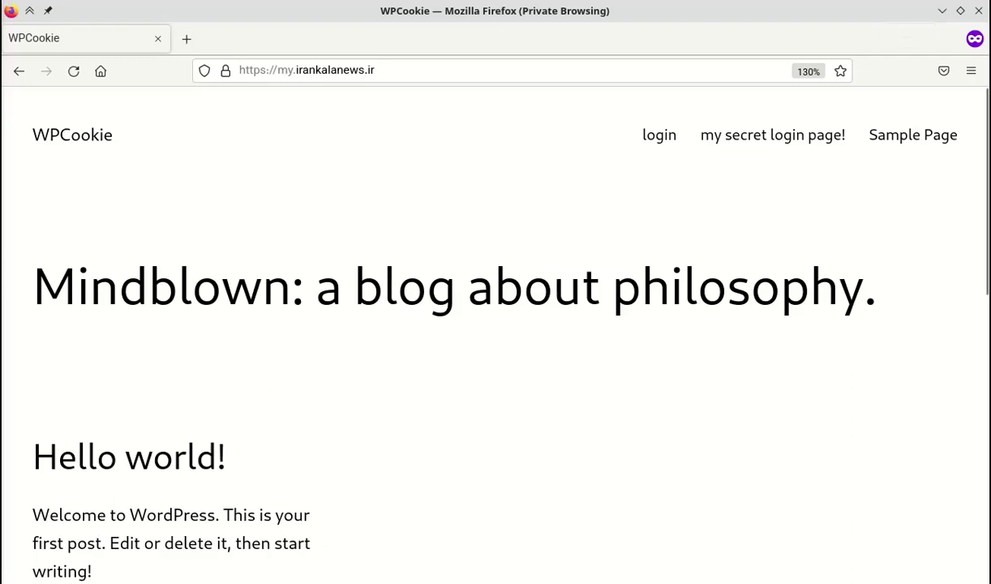
Return to the 'redirect wp-login' snippet editor and bring its PHP code into view.
key(alt+Tab)
click(190, 166)
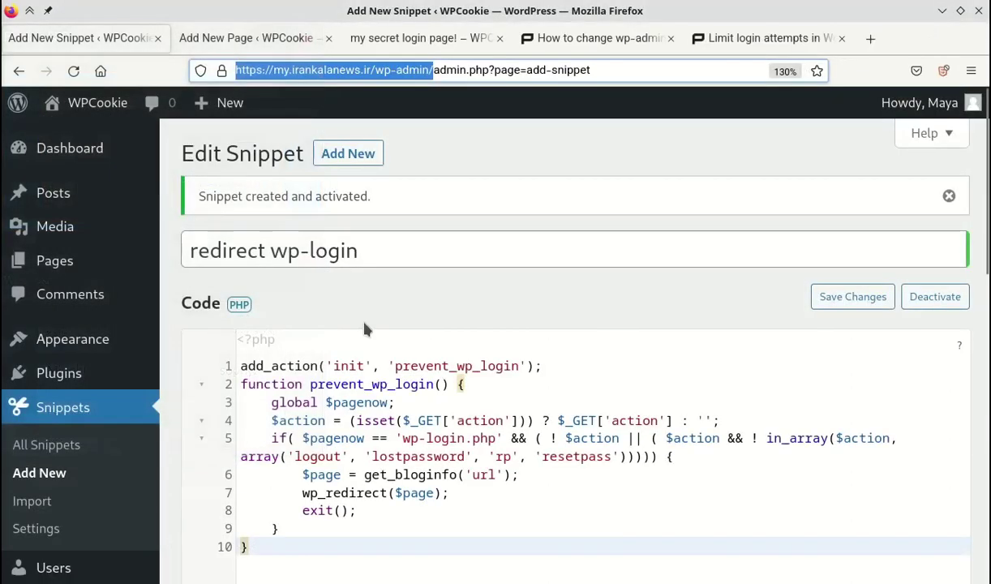
scroll(698, 371, down, 3)
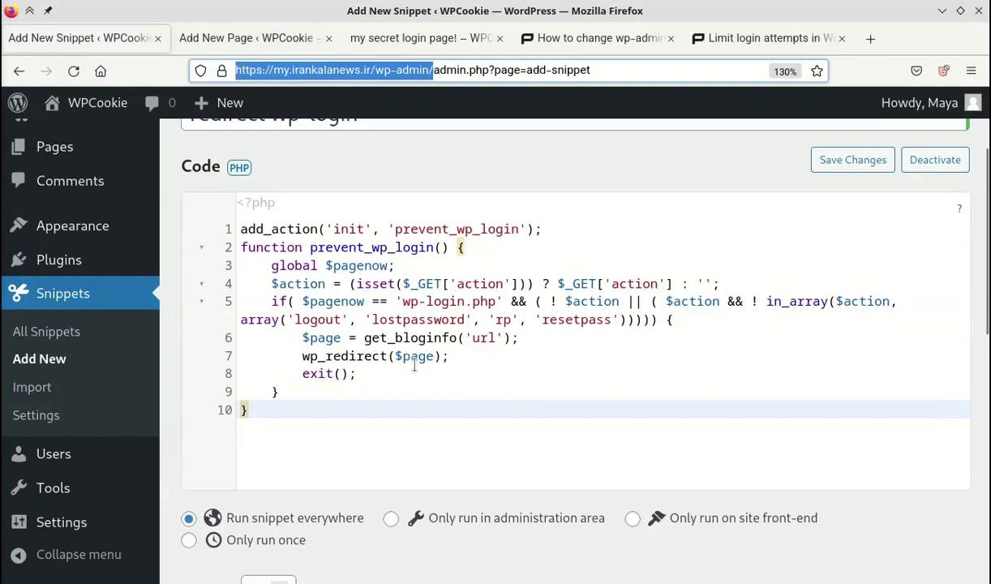
Replace the wp_redirect $page argument with the quoted site URL plus 404 and save the snippet.
double_click(397, 356)
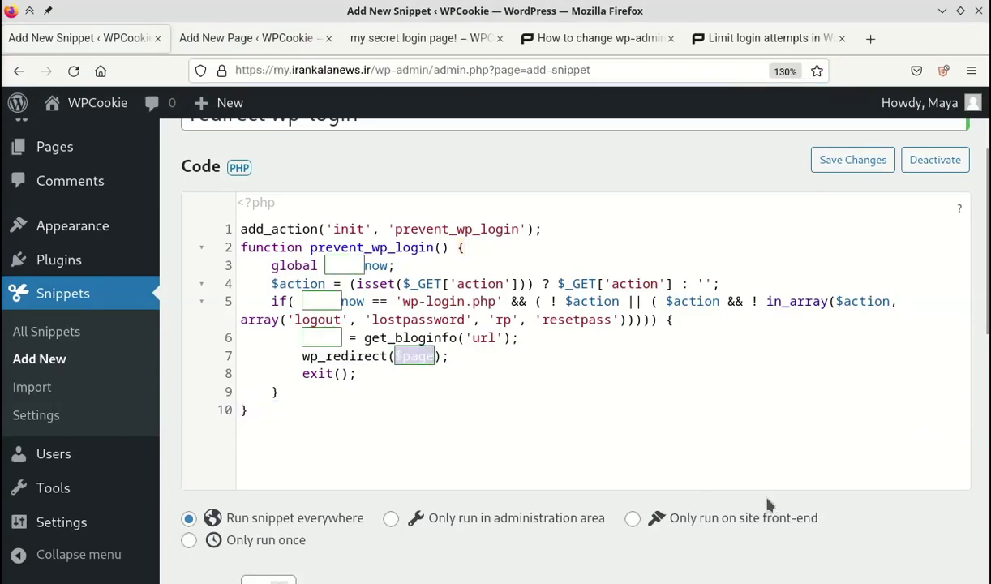
key(BackSpace)
text(")
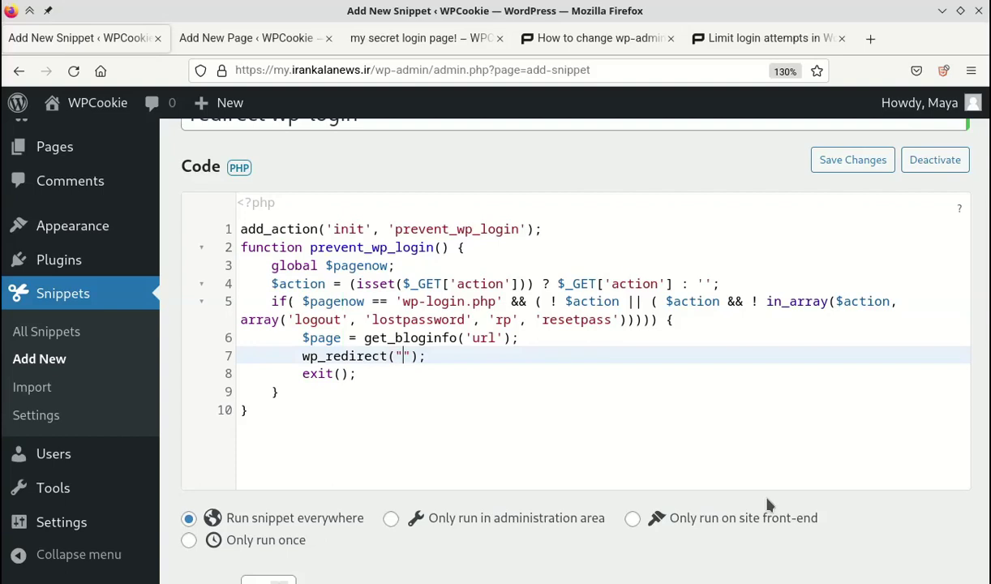
text(https://my.irankalanews.ir/)
text(404)
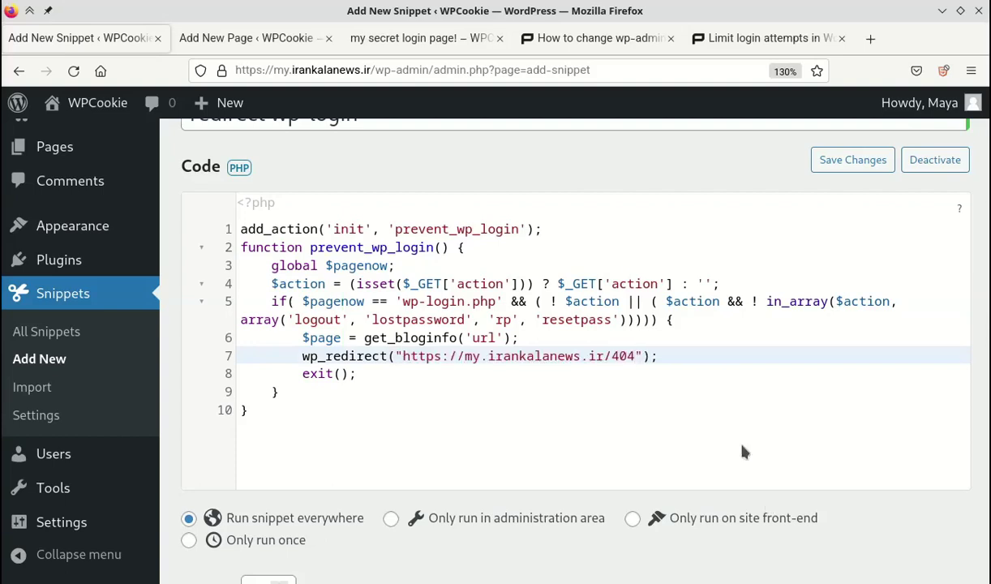
click(850, 162)
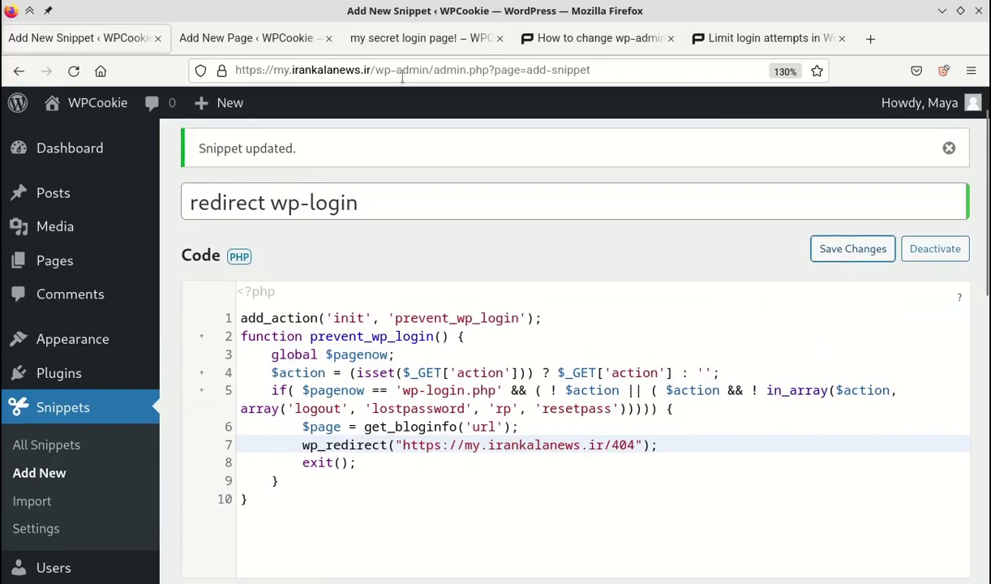
Copy the site's wp-admin address from the address bar.
drag(433, 69, 231, 70)
key(ctrl+c)
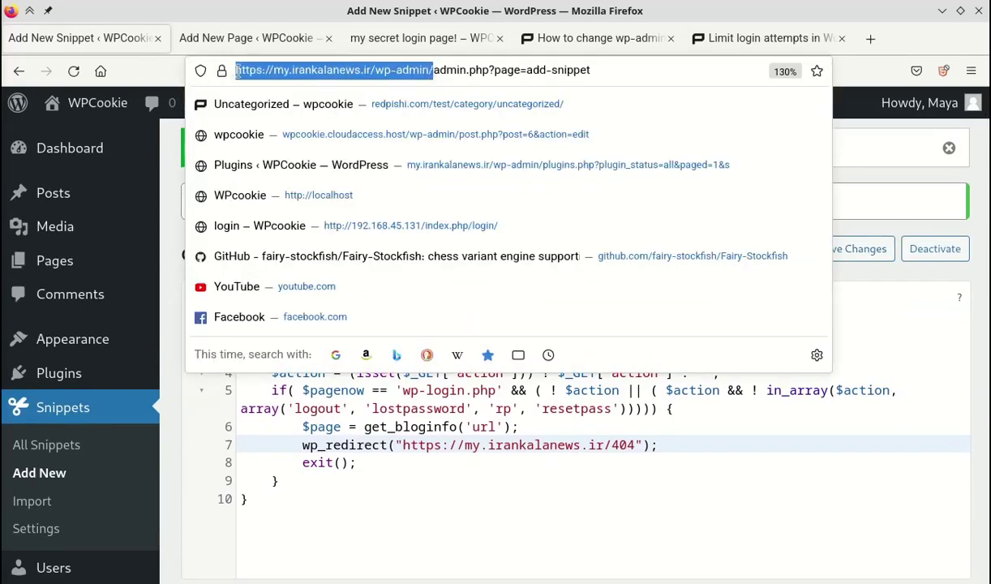
right_click(247, 78)
click(296, 159)
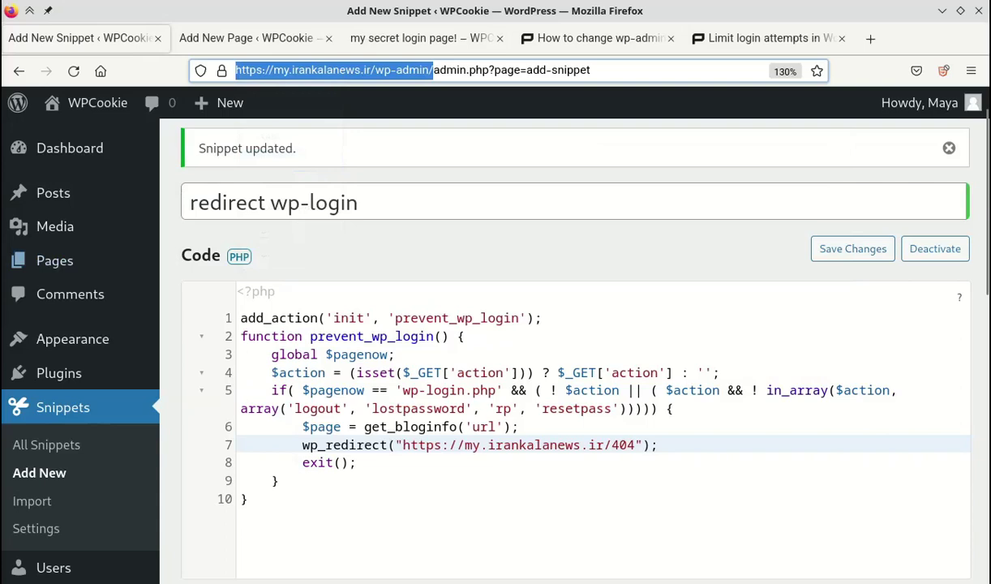
Load the copied wp-admin address in the private window and confirm it ends on the 404 page.
mouse_move(12, 274)
click(106, 353)
click(316, 70)
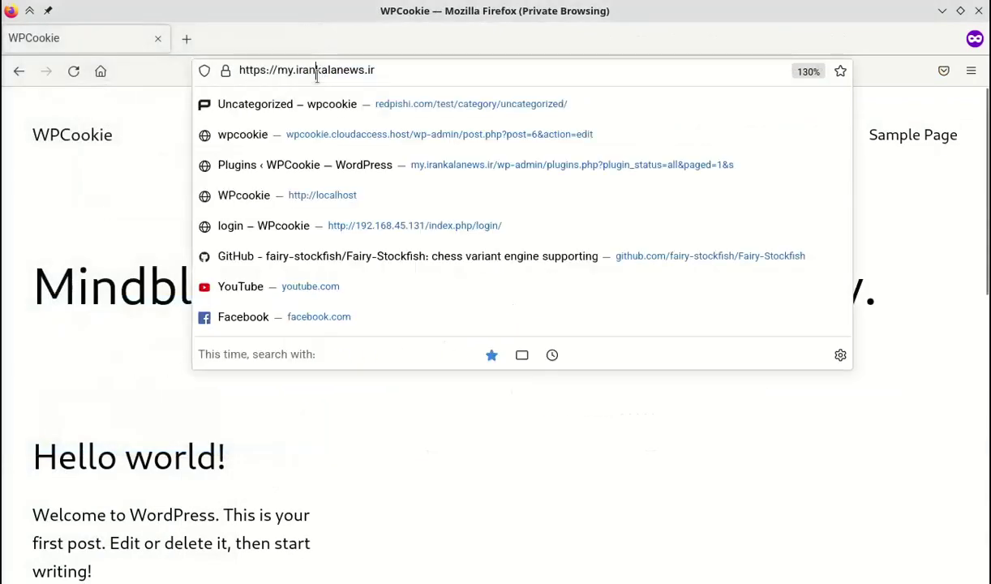
right_click(318, 70)
click(354, 170)
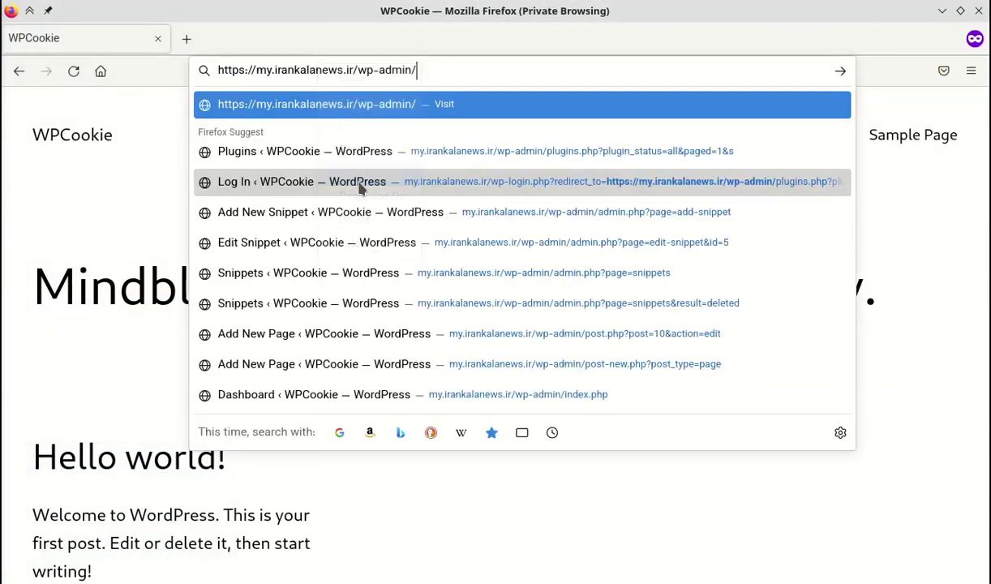
key(Return)
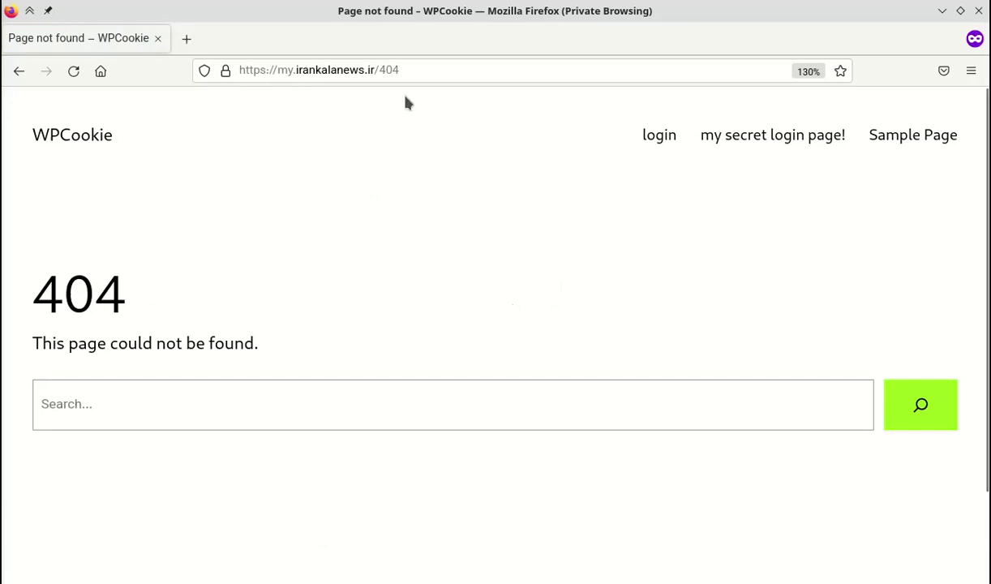
double_click(379, 70)
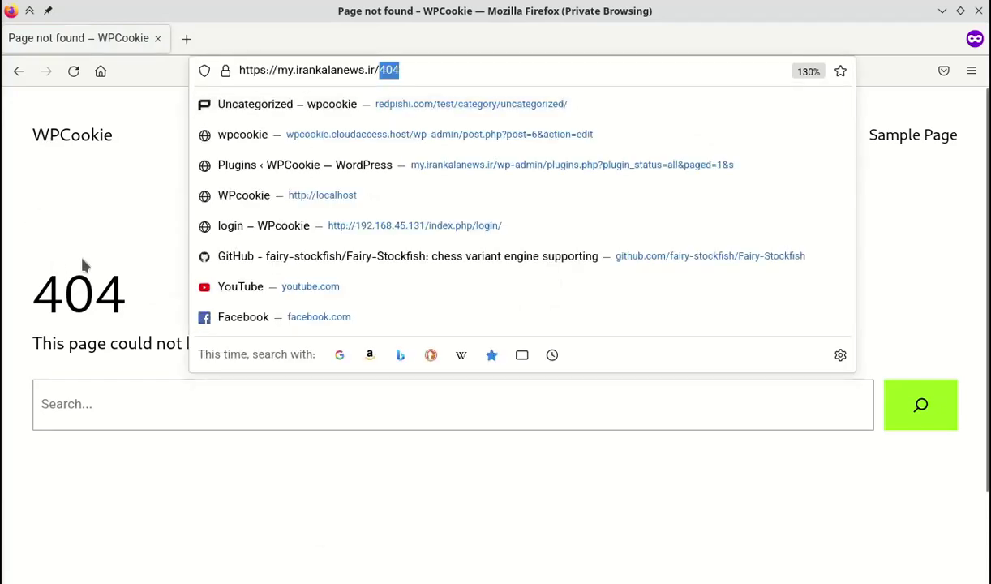
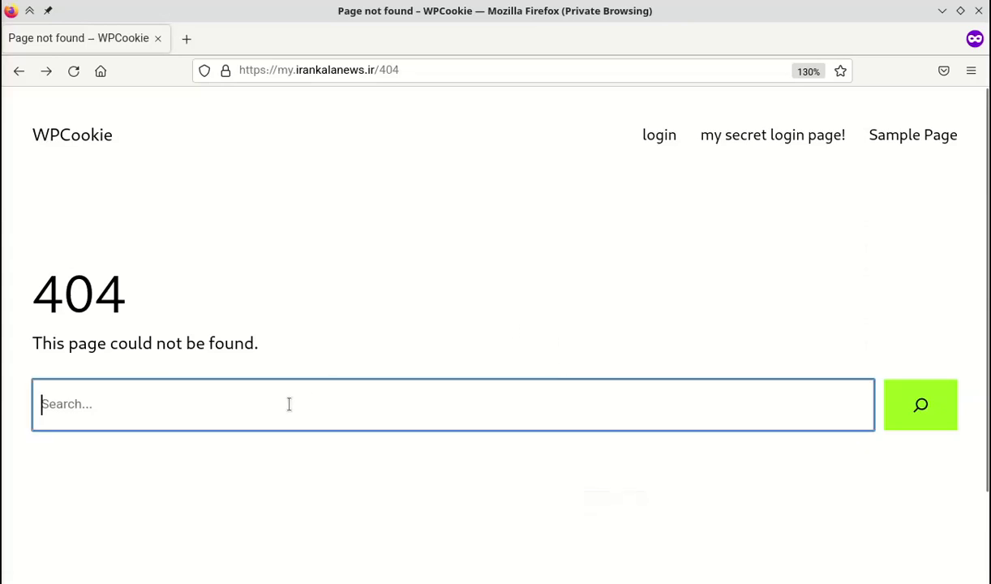
Search the site for 'login' from the 404 page and review the two results returned.
text(lo)
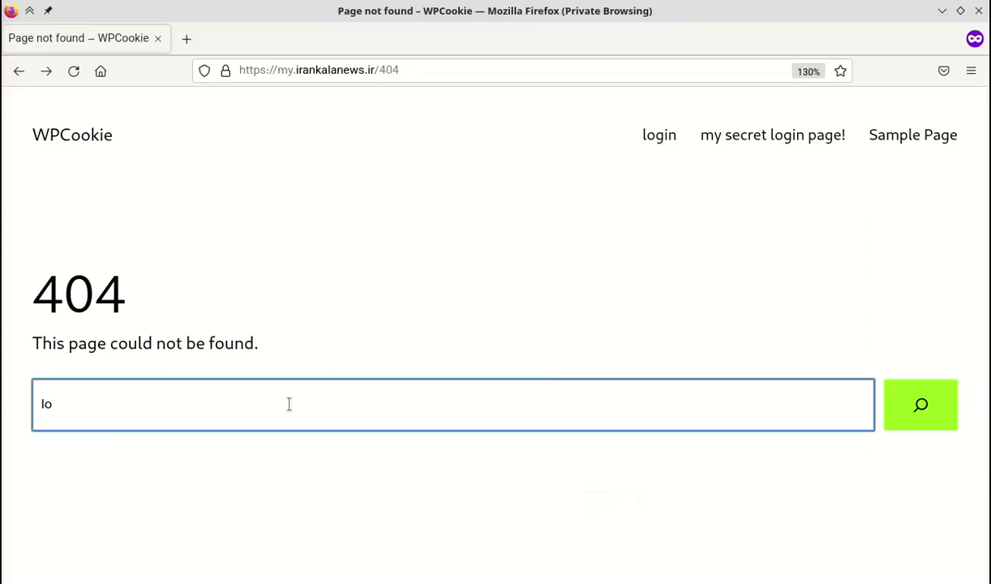
text(login)
key(Return)
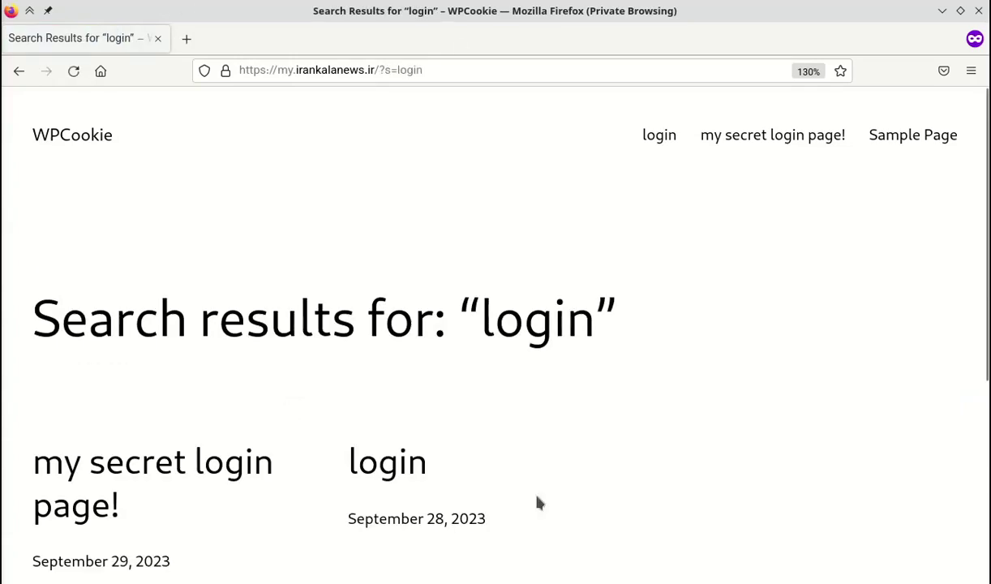
scroll(536, 503, down, 5)
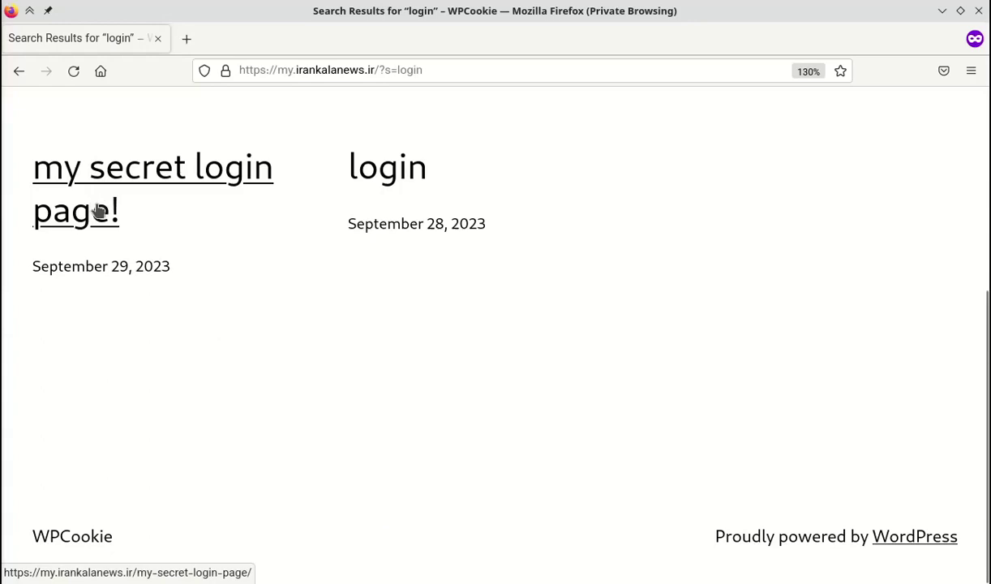
scroll(124, 265, up, 5)
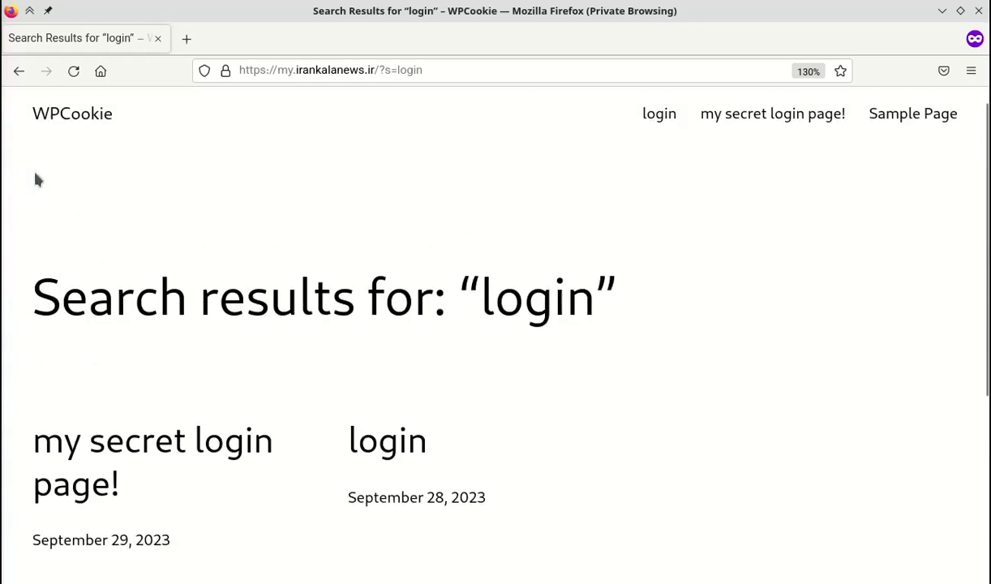
Copy the tutorial's Step 3 pre_get_posts code that hides the login page from search results.
click(177, 185)
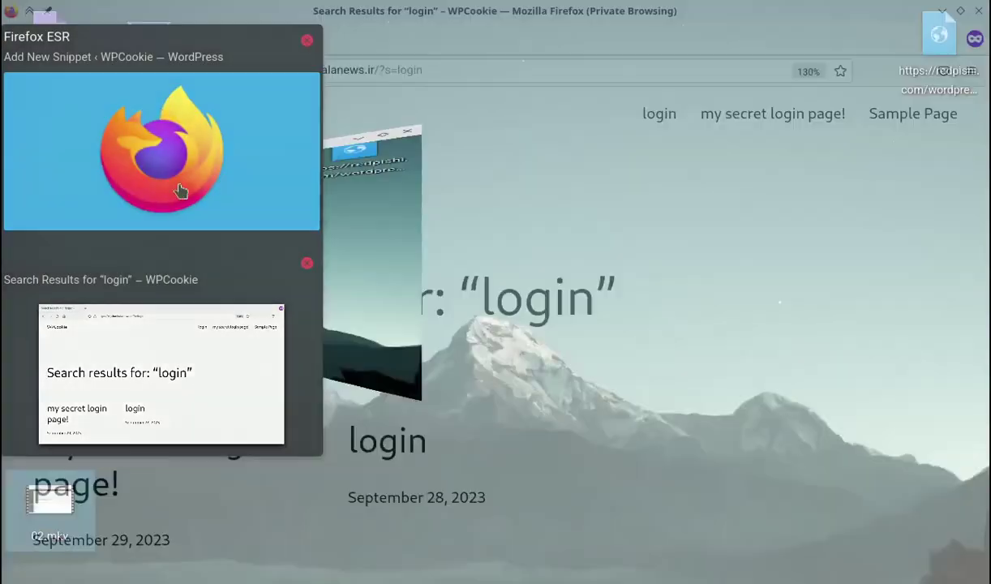
click(573, 47)
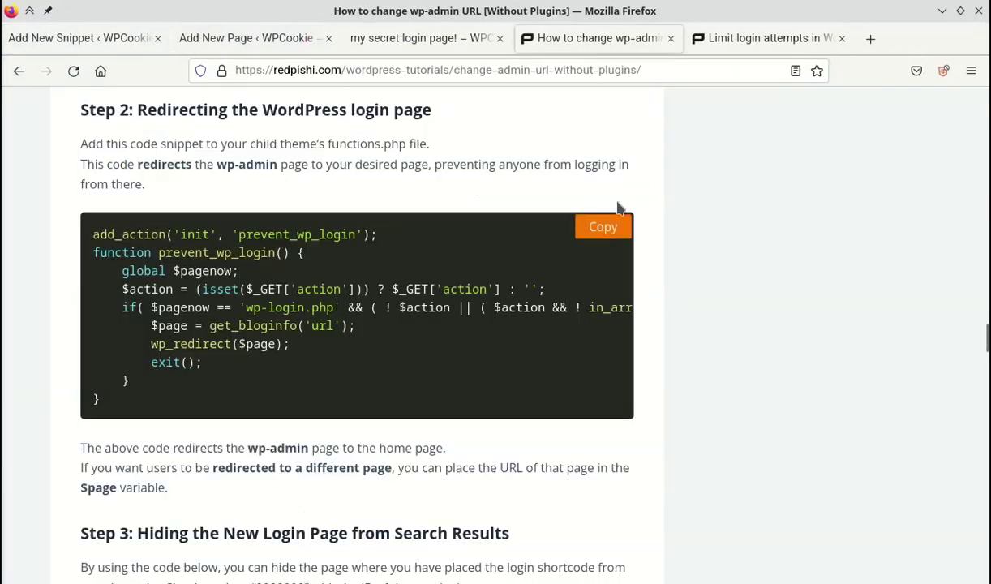
scroll(683, 272, down, 4)
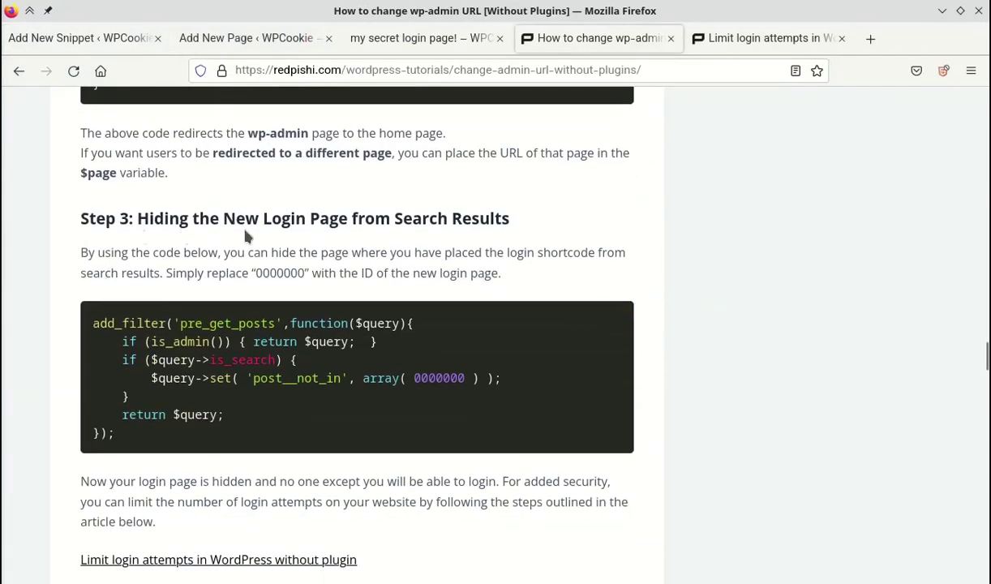
mouse_move(524, 369)
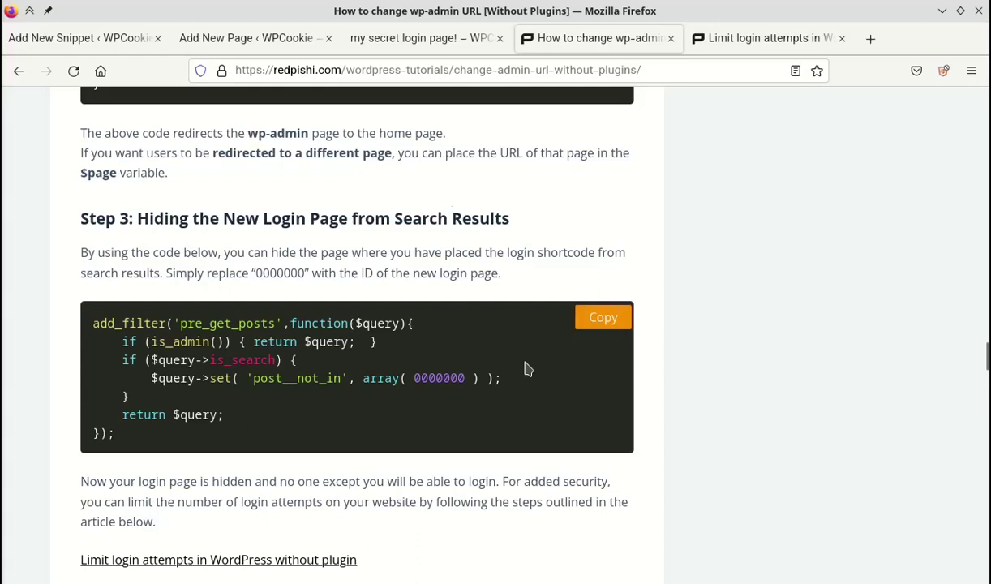
click(601, 317)
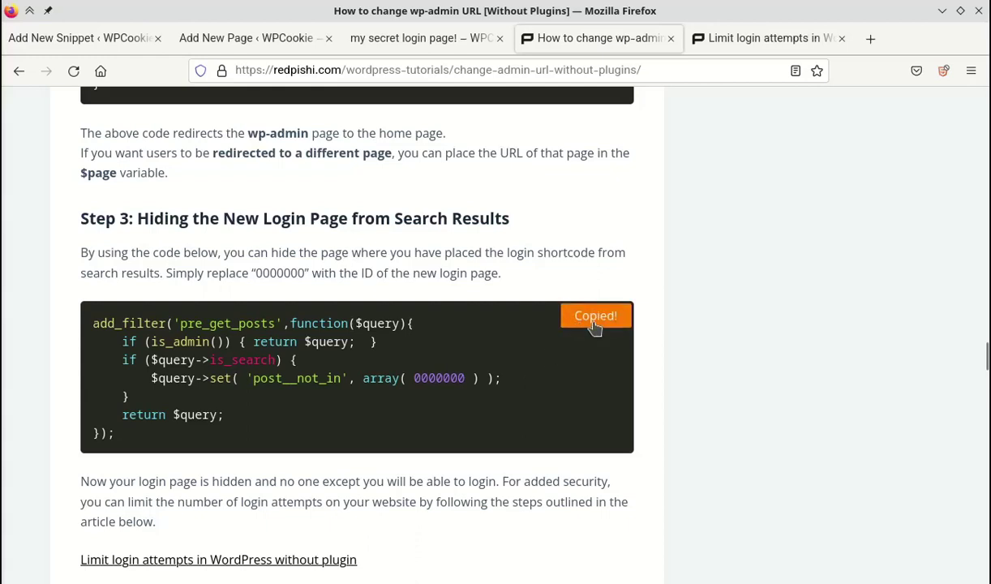
click(61, 38)
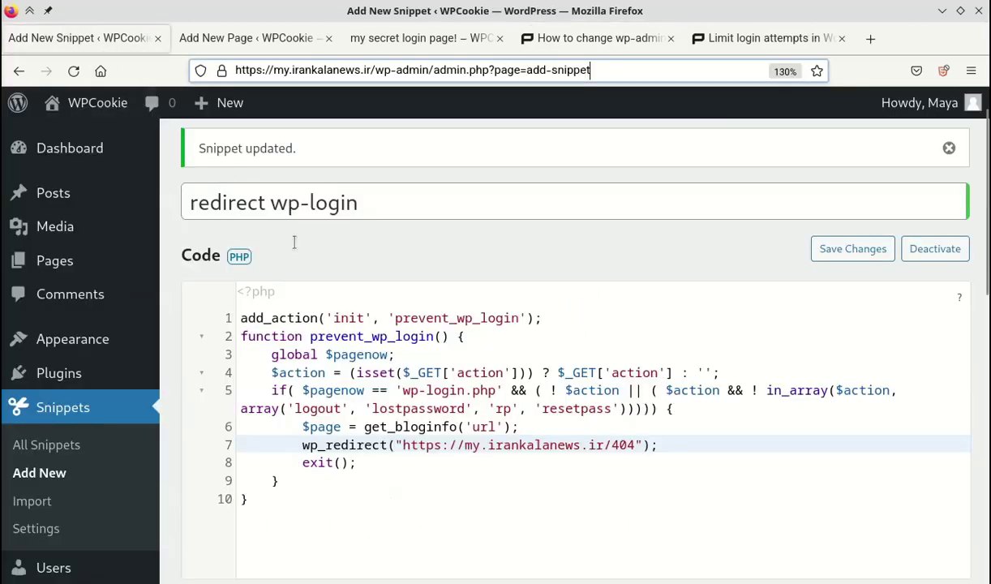
Start a new snippet and paste the copied search-hiding code into its editor.
click(29, 470)
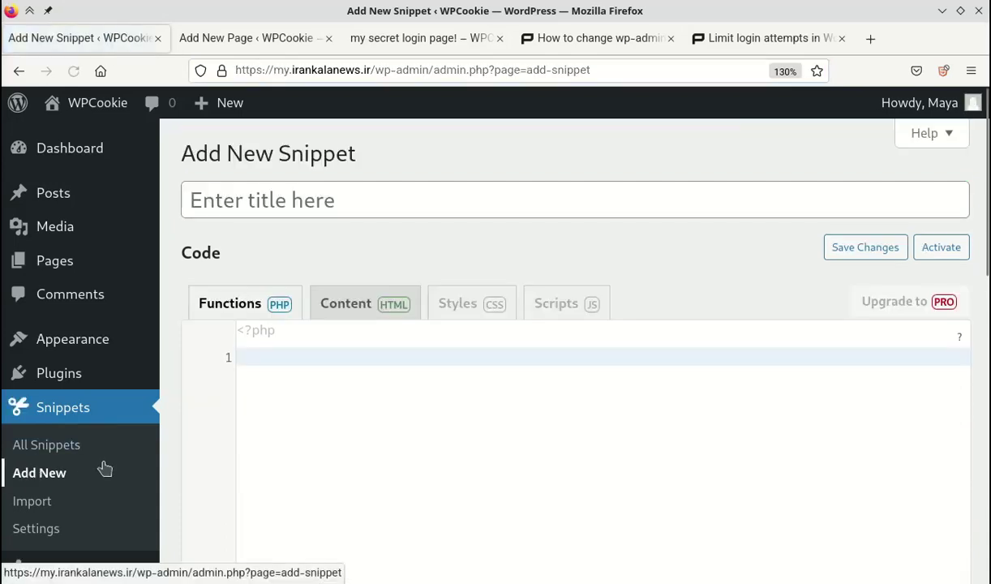
right_click(322, 369)
click(386, 232)
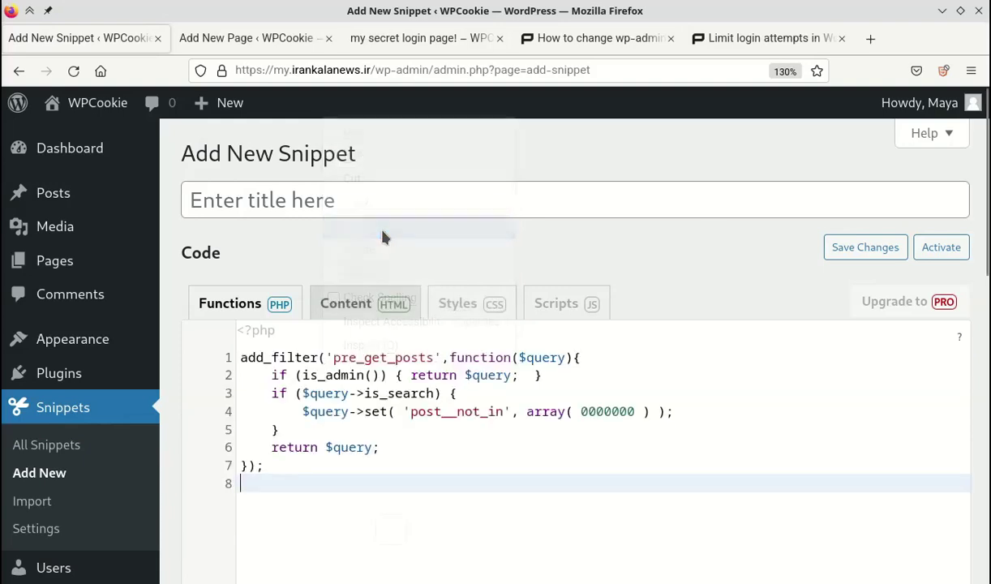
Title the snippet 'Hide login page in search results' and select the 0000000 placeholder.
click(328, 197)
text(Hide login)
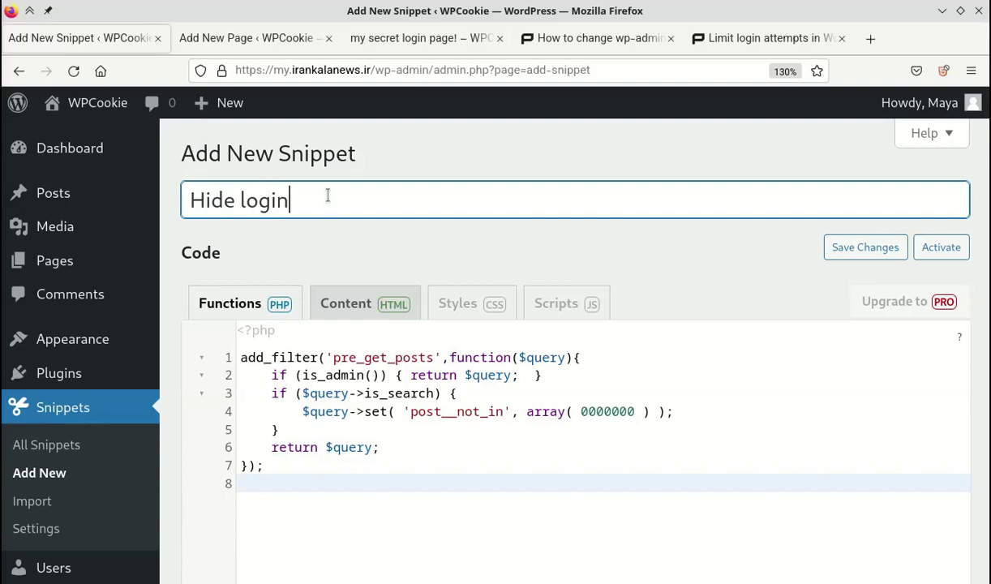
text( page in search re)
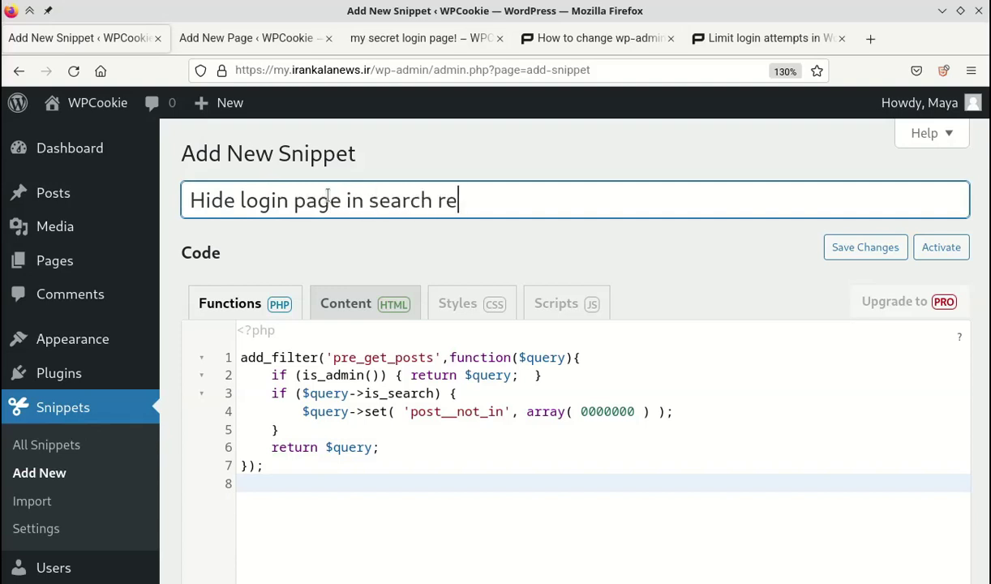
text(sults)
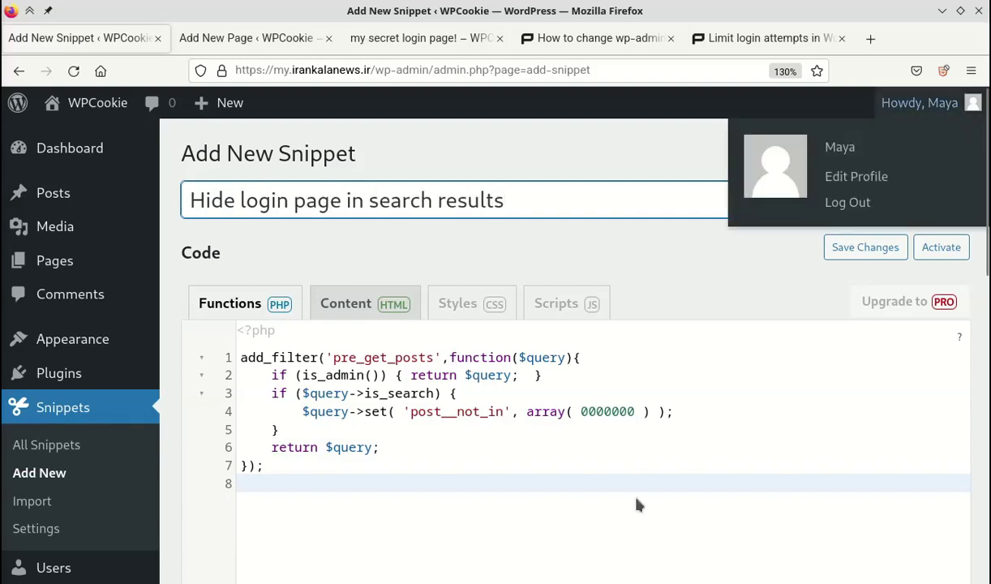
click(579, 411)
drag(579, 411, 629, 411)
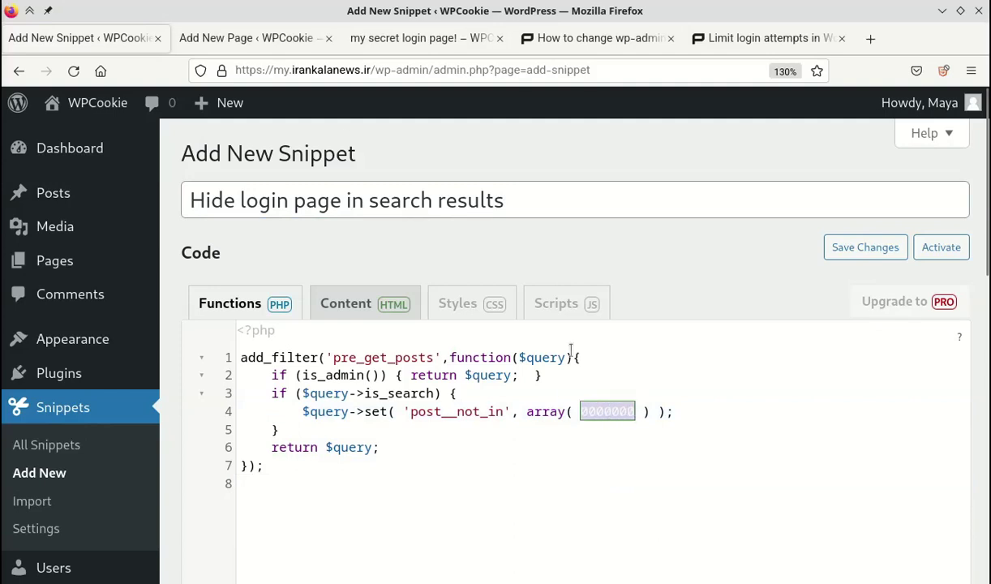
Look up the secret login page's ID (post=10) in its editor address.
click(259, 38)
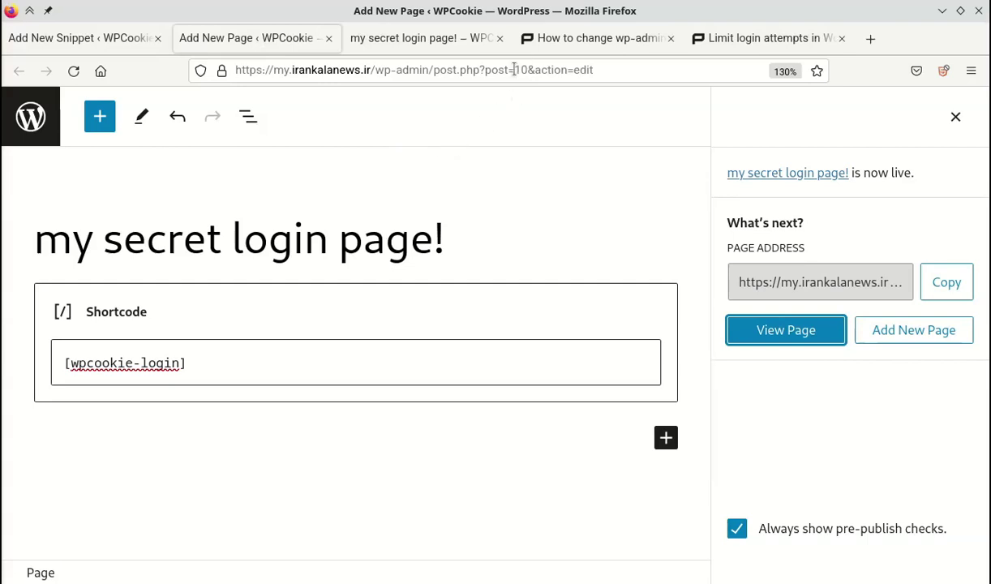
drag(482, 71, 523, 66)
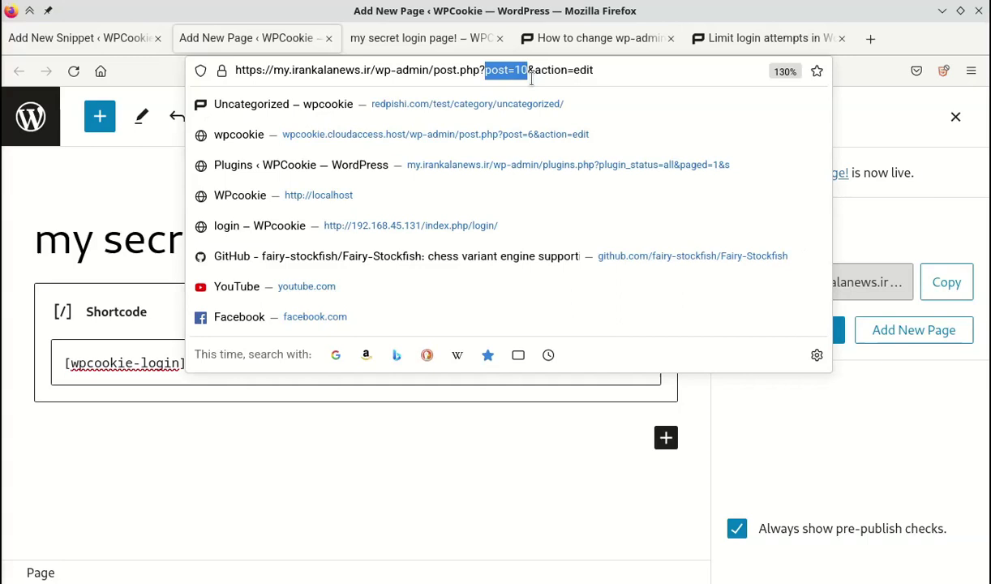
key(Escape)
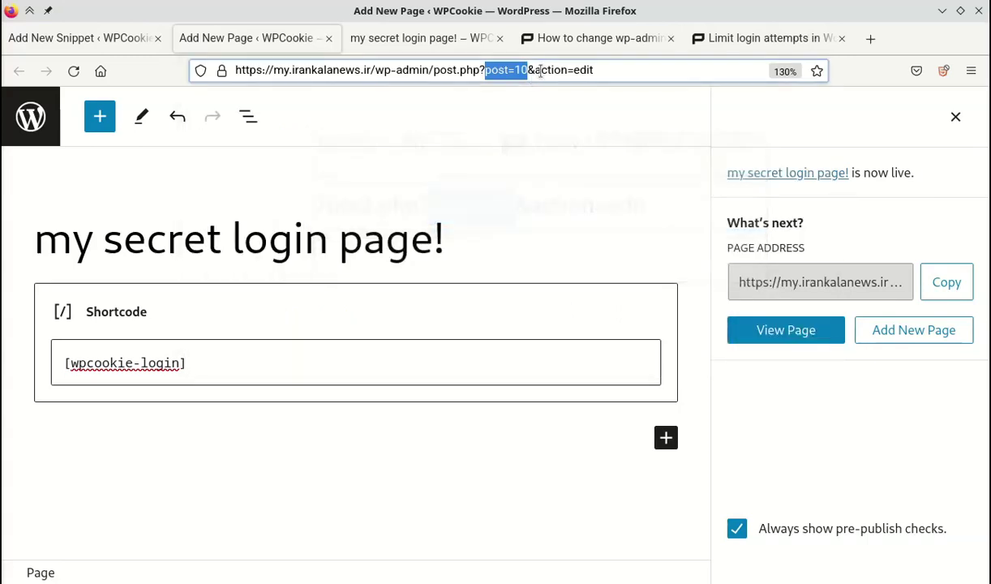
Replace the placeholder with 10 and save and activate the snippet.
click(115, 38)
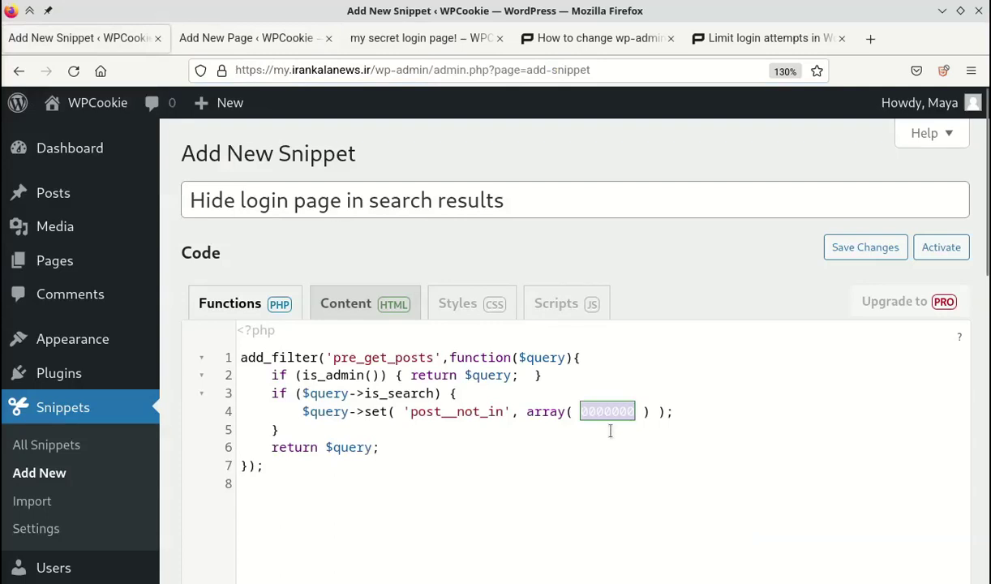
text(10)
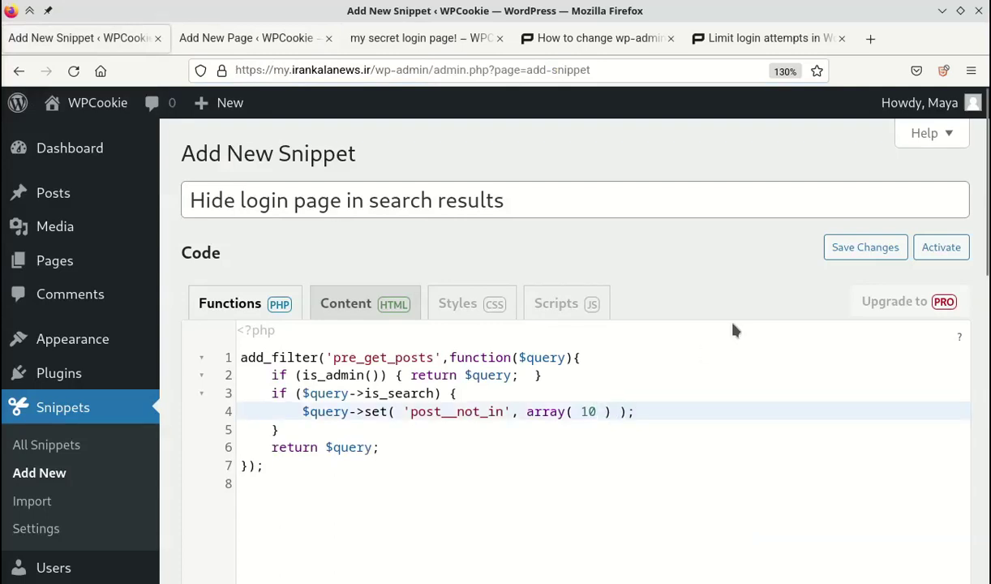
scroll(829, 447, down, 10)
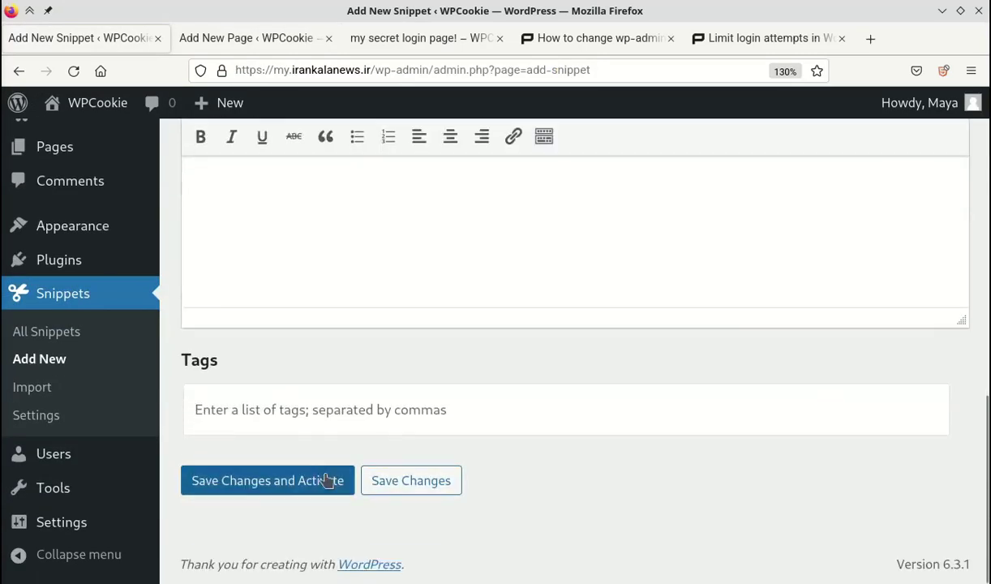
click(288, 483)
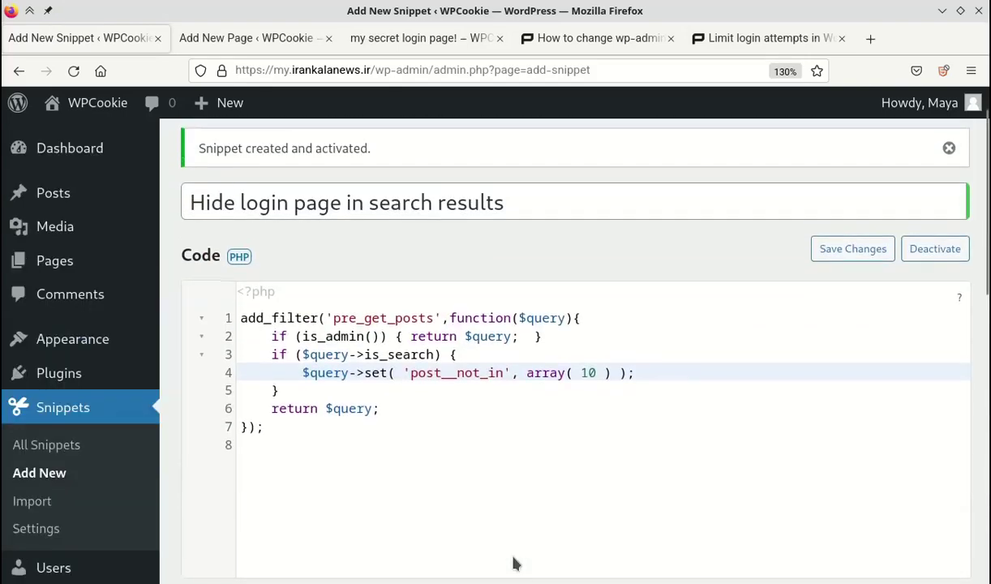
Rerun the 'login' site search from the 404 page in the private window.
mouse_move(11, 11)
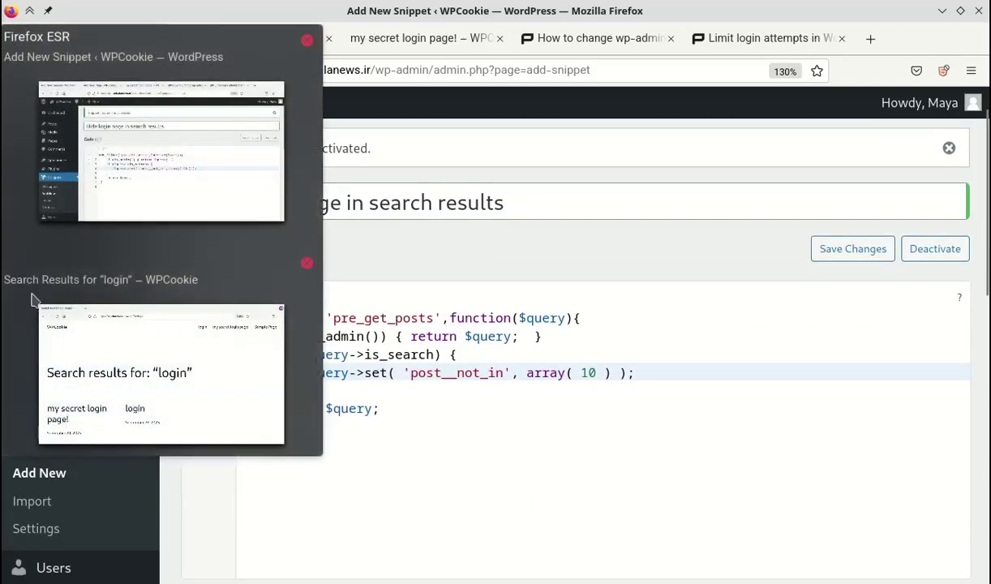
click(66, 323)
click(18, 71)
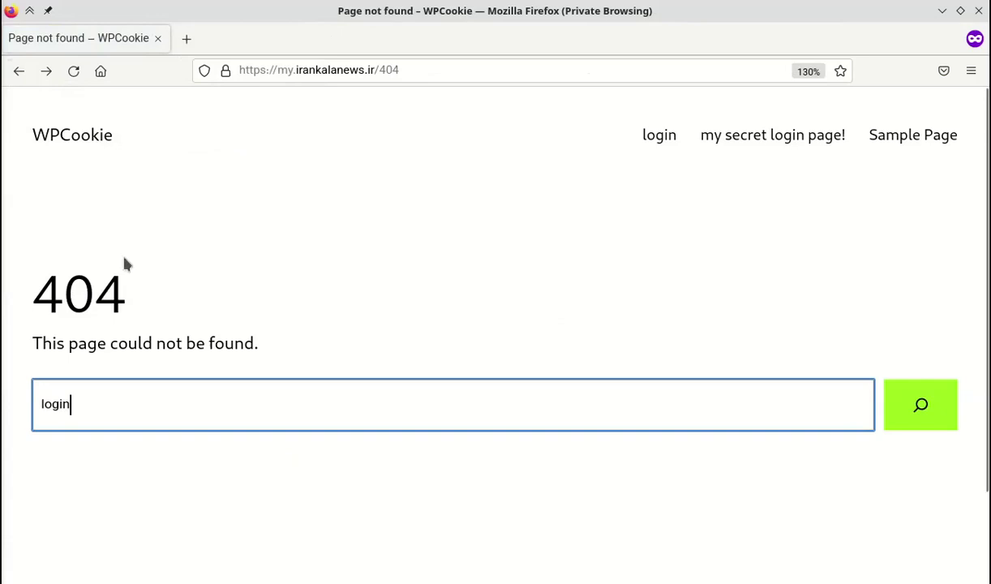
drag(108, 398, 16, 401)
click(123, 420)
click(895, 411)
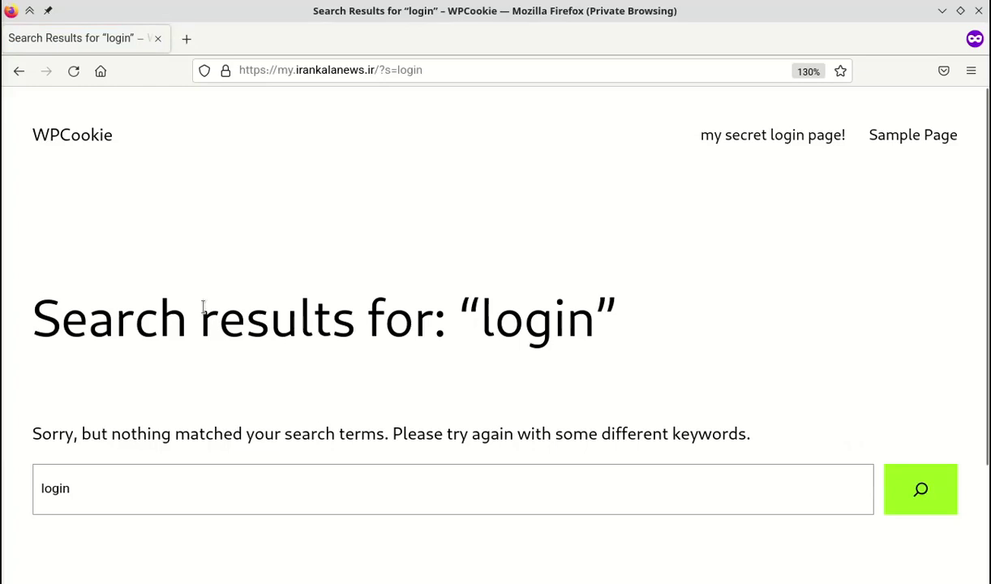
drag(149, 316, 445, 323)
click(504, 405)
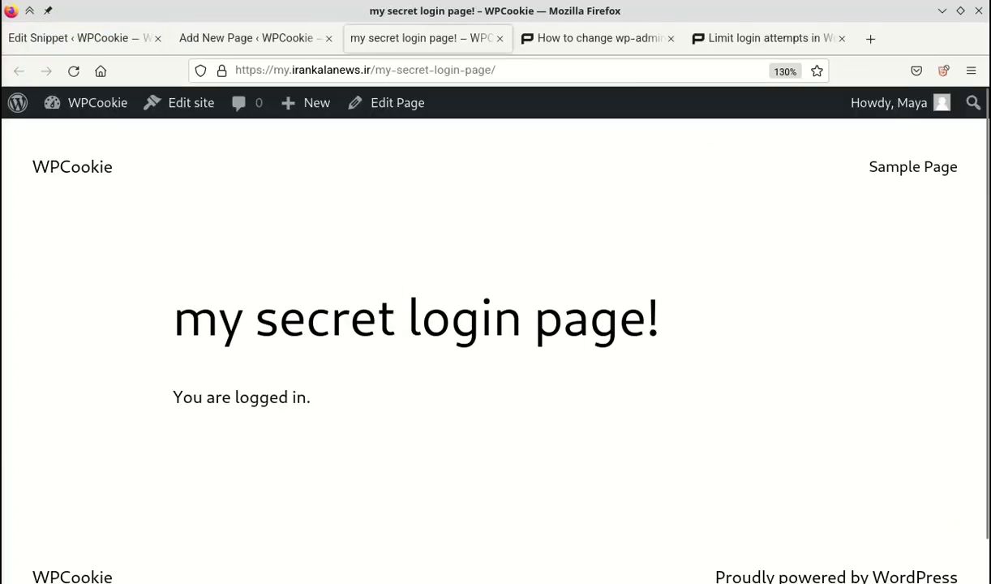
Copy the secret login page's URL and load it in the private window.
key(alt+Tab)
click(376, 69)
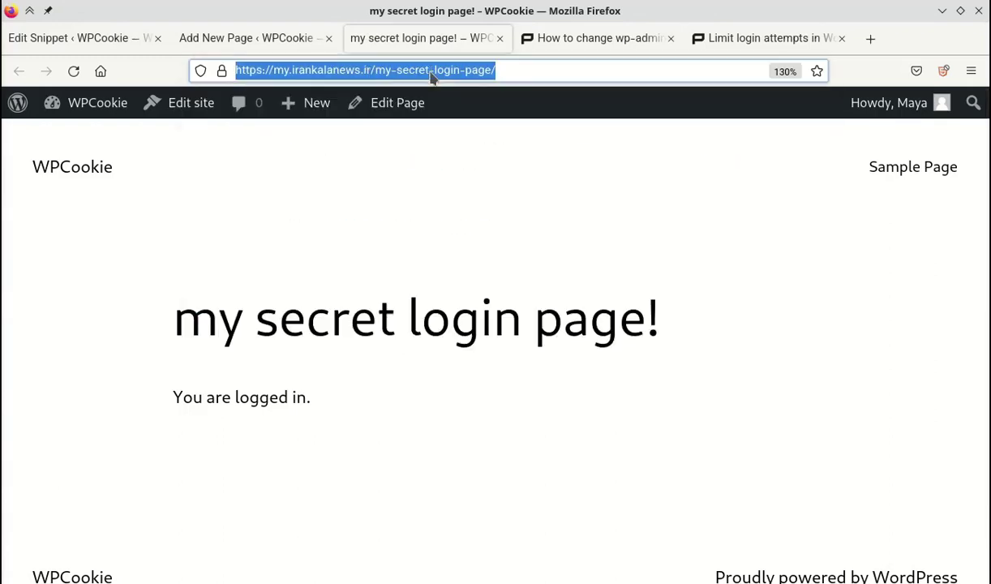
right_click(433, 76)
click(458, 158)
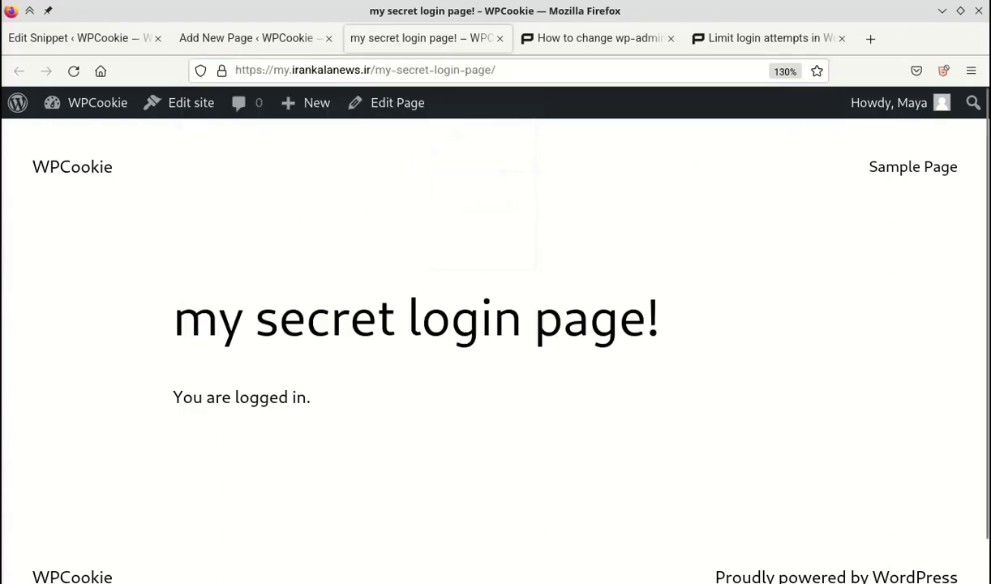
key(alt+Tab)
click(232, 403)
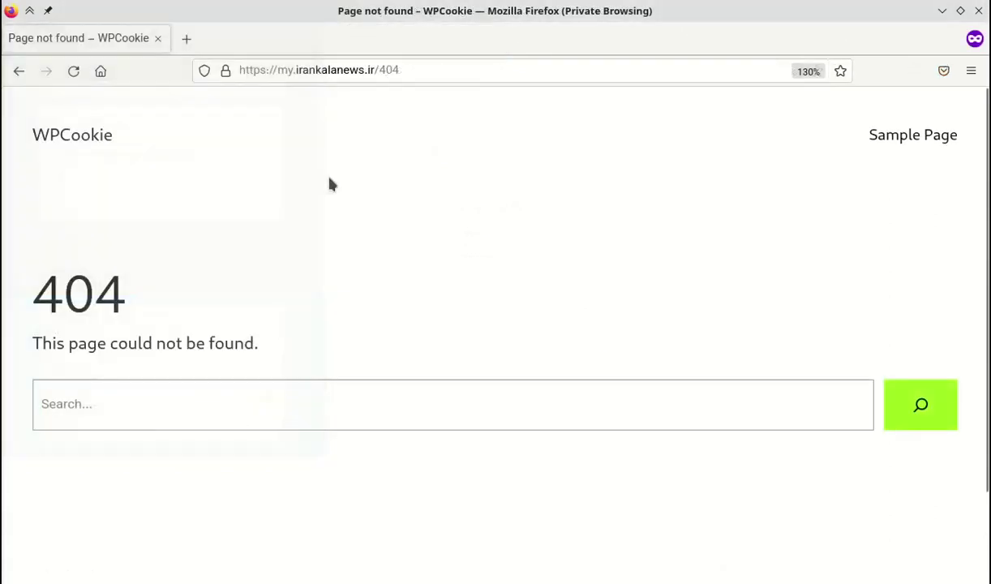
click(347, 72)
right_click(347, 71)
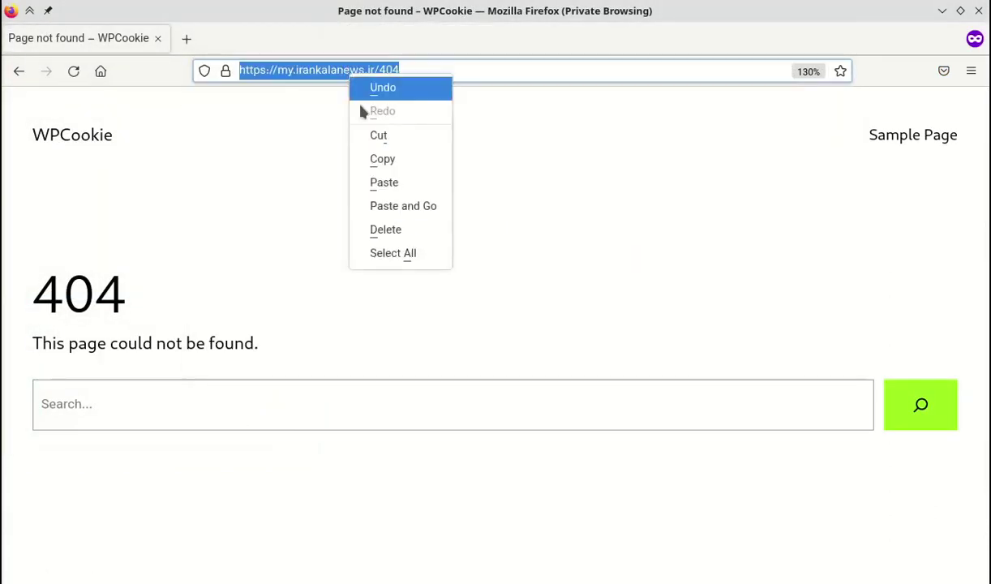
click(394, 205)
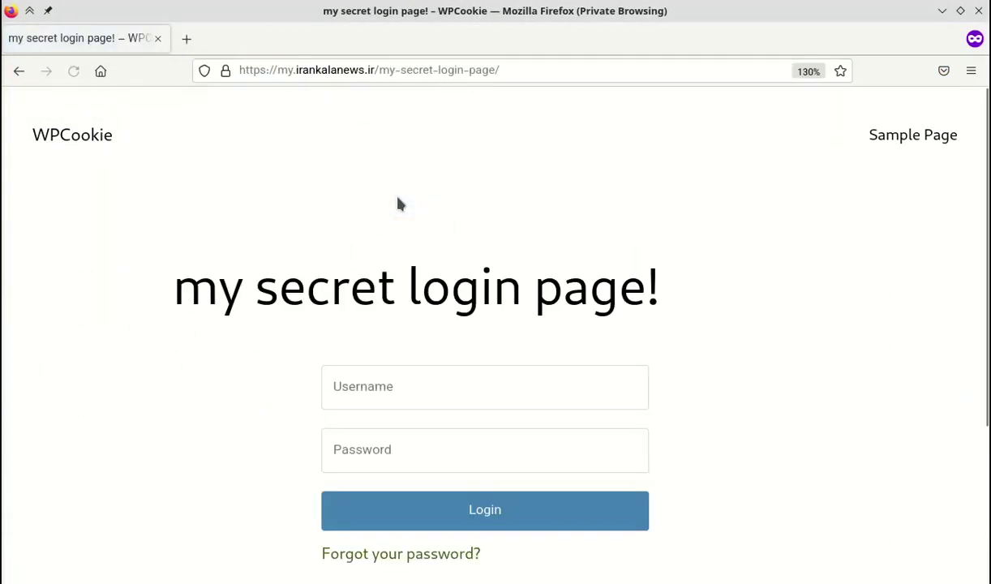
scroll(486, 486, down, 4)
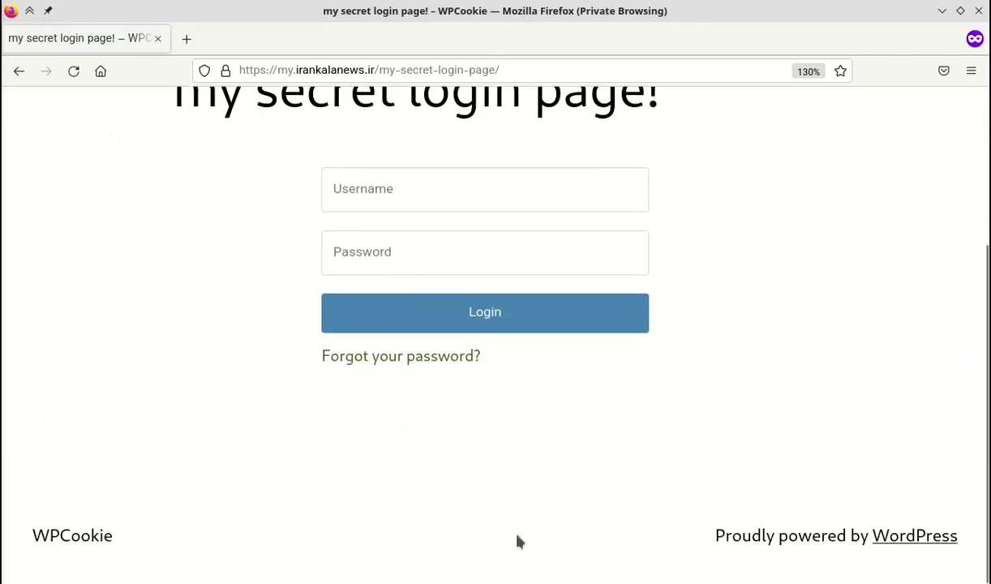
scroll(486, 503, up, 3)
Sign in on the secret login page with the saved username and the account password.
click(467, 332)
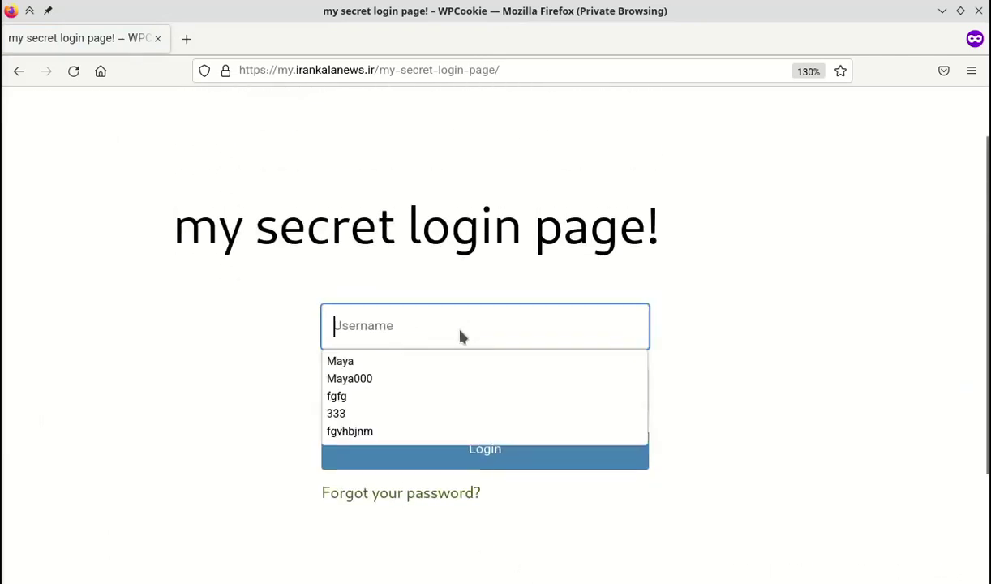
click(412, 363)
text(••)
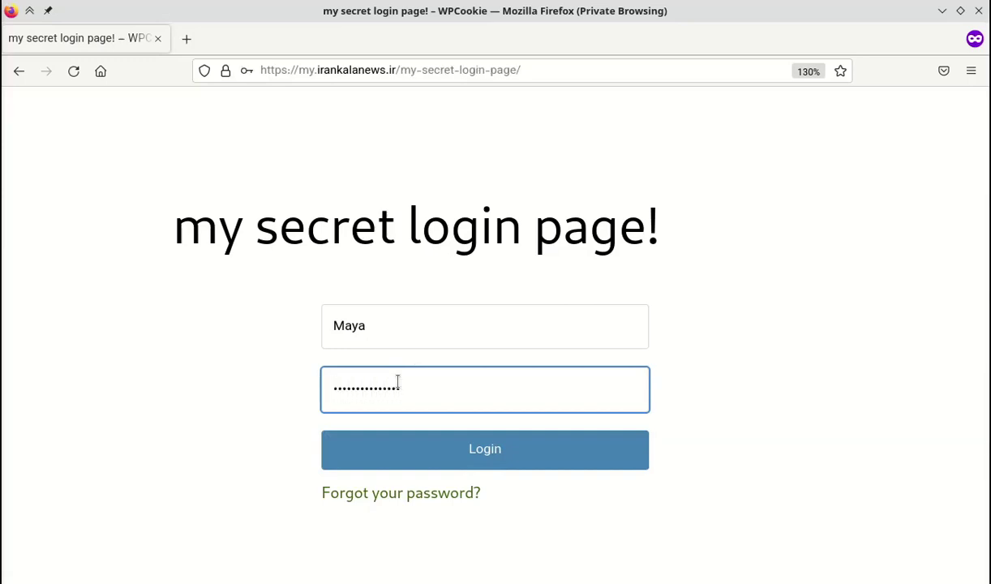
click(398, 451)
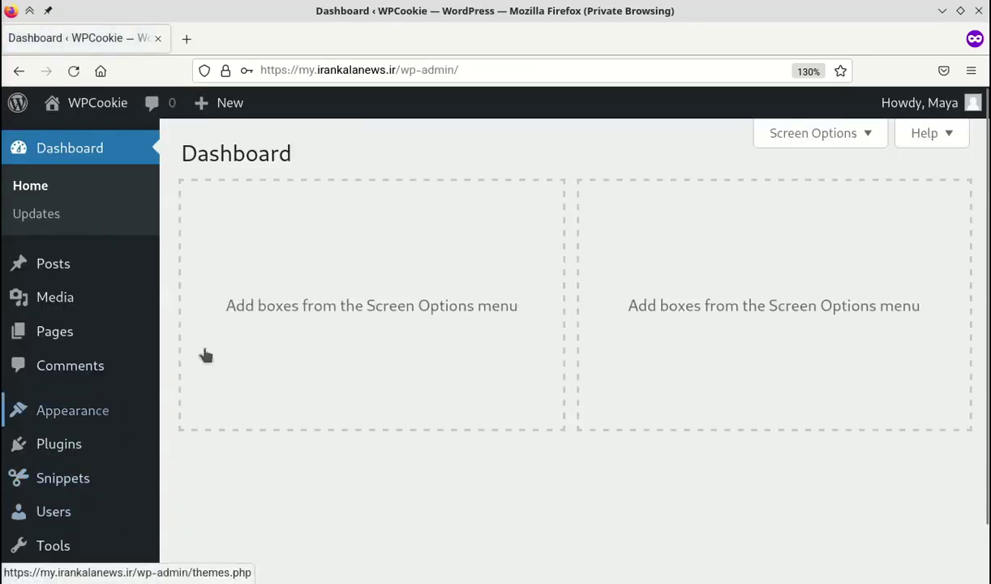
Log out using the Howdy menu in the admin bar.
mouse_move(927, 116)
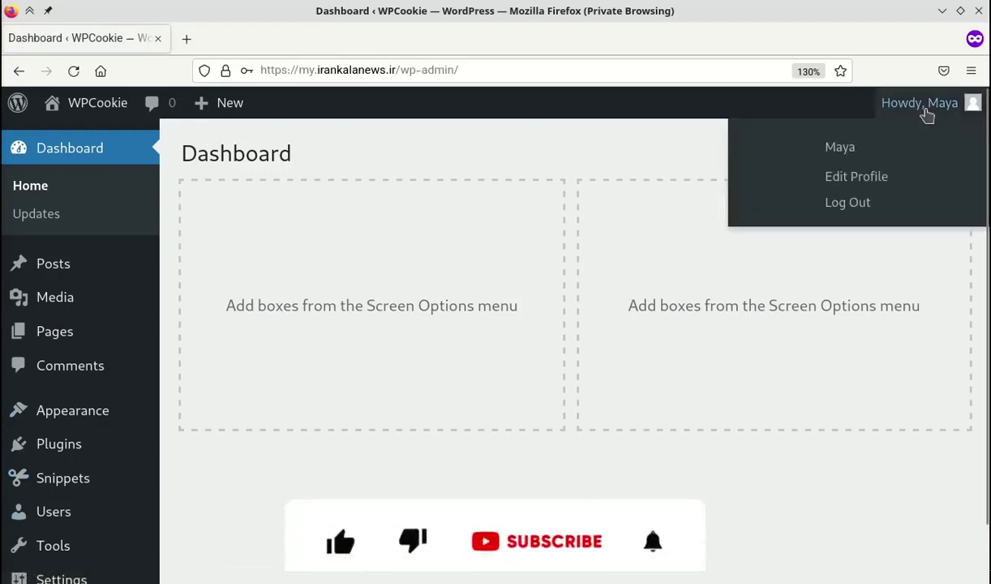
click(850, 209)
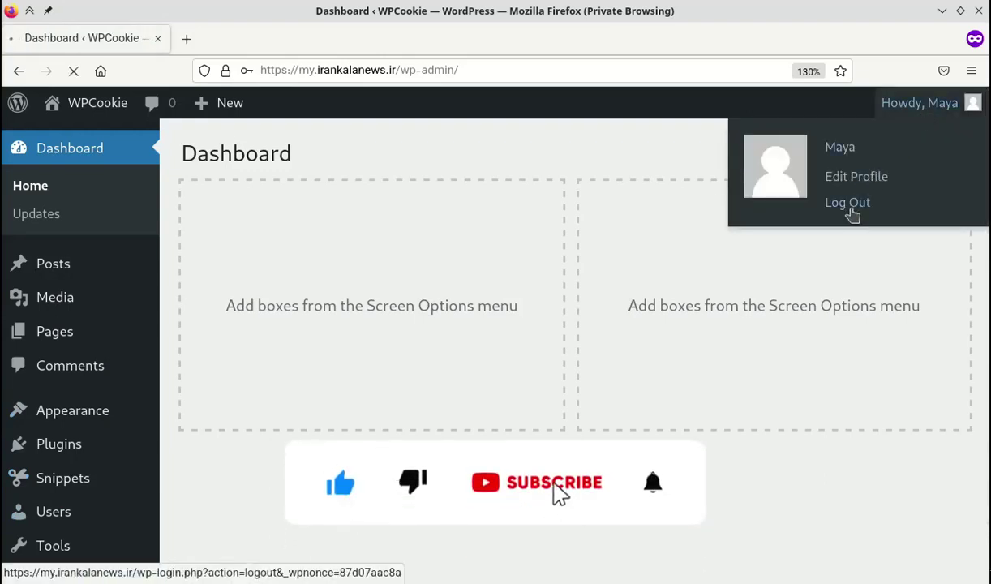